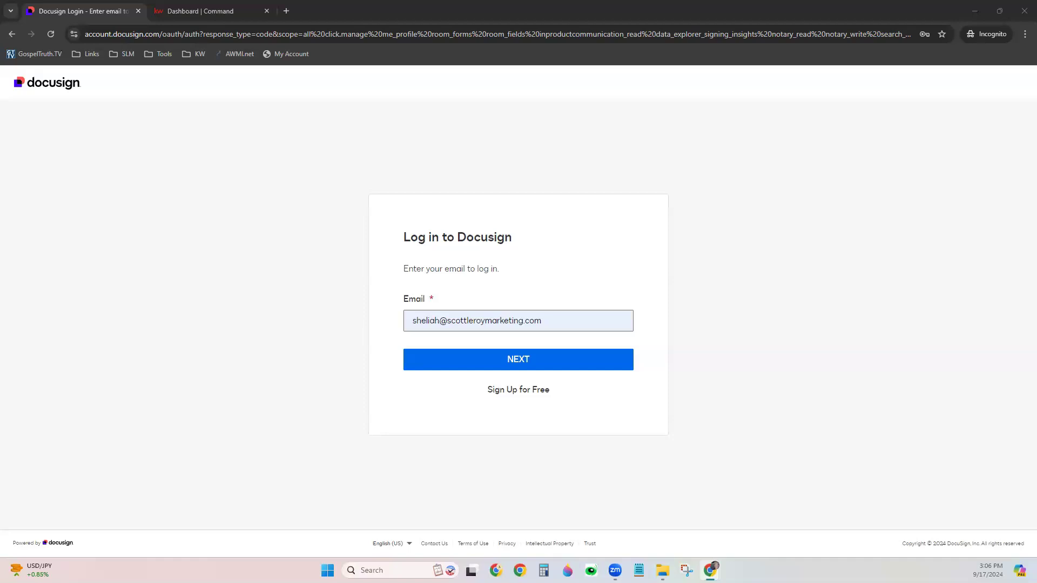
Finish signing in to Docusign using the saved account password
{"action": "left_click", "coordinate": [537, 364]}
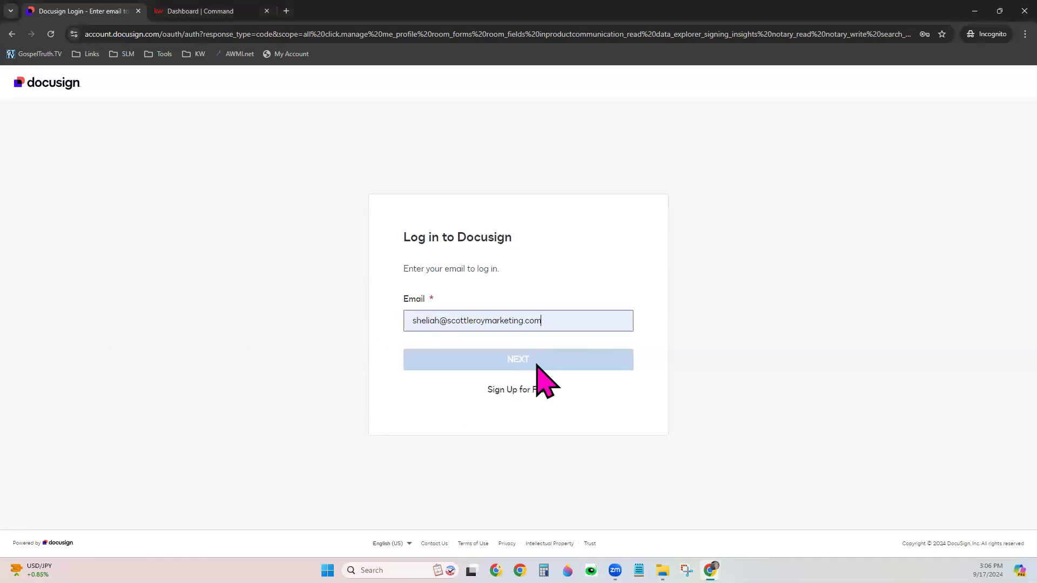
{"action": "left_click", "coordinate": [509, 323]}
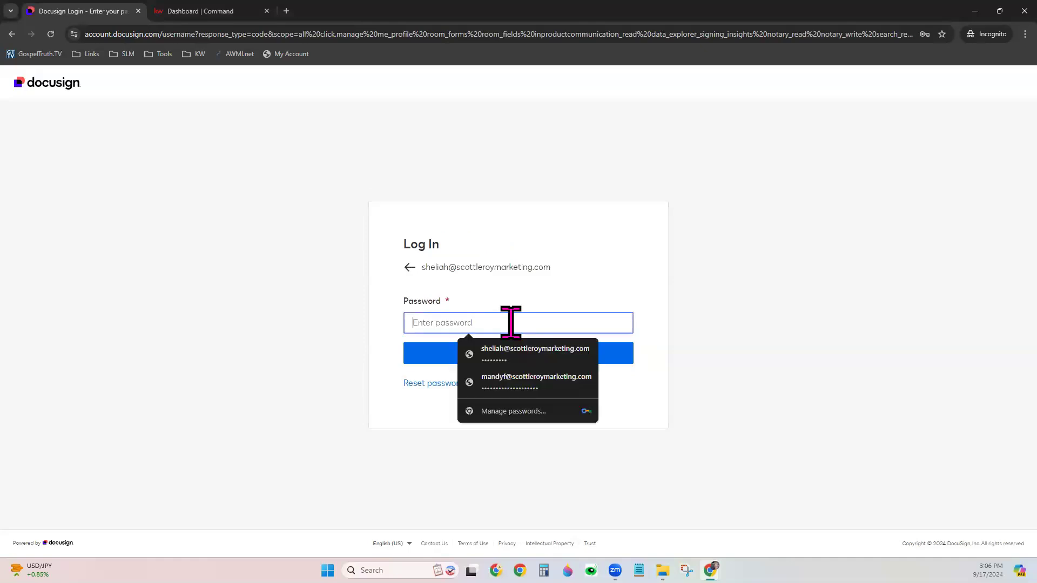
{"action": "left_click", "coordinate": [512, 355]}
{"action": "left_click", "coordinate": [482, 353]}
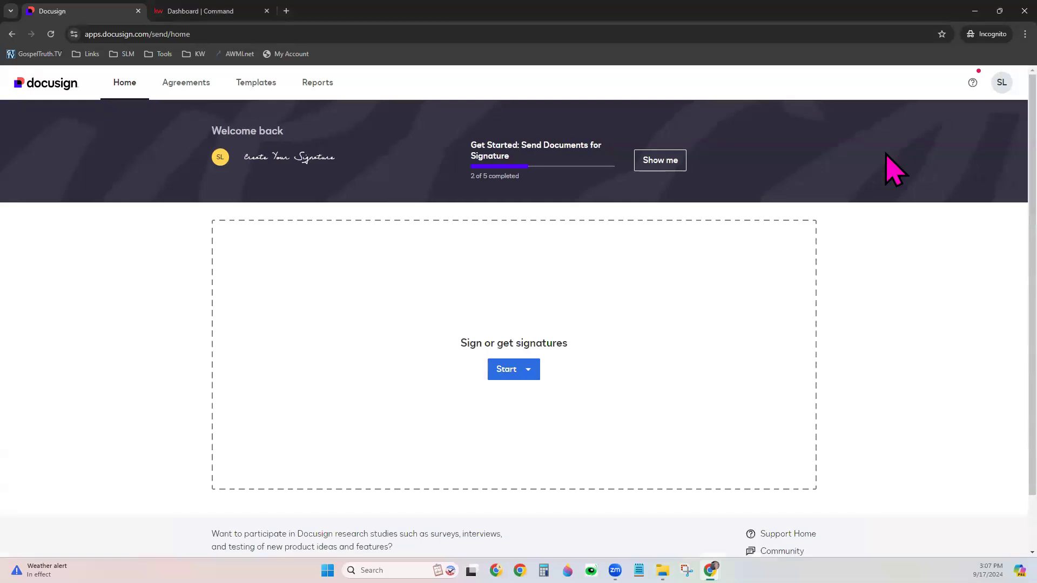
Switch from eSignature to Rooms and view My Documents down to My Forms
{"action": "left_click", "coordinate": [1001, 84]}
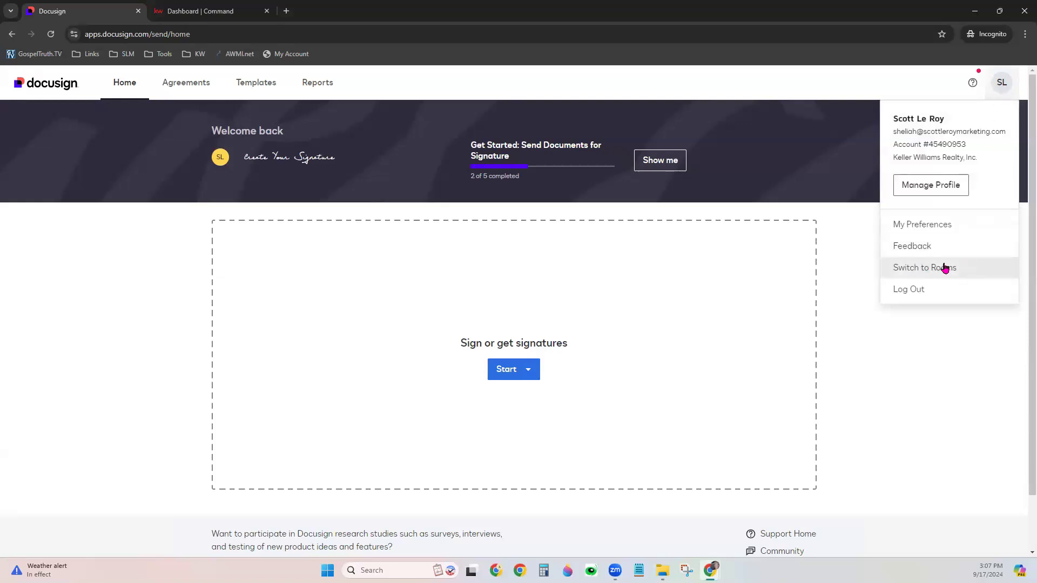
{"action": "left_click", "coordinate": [944, 268]}
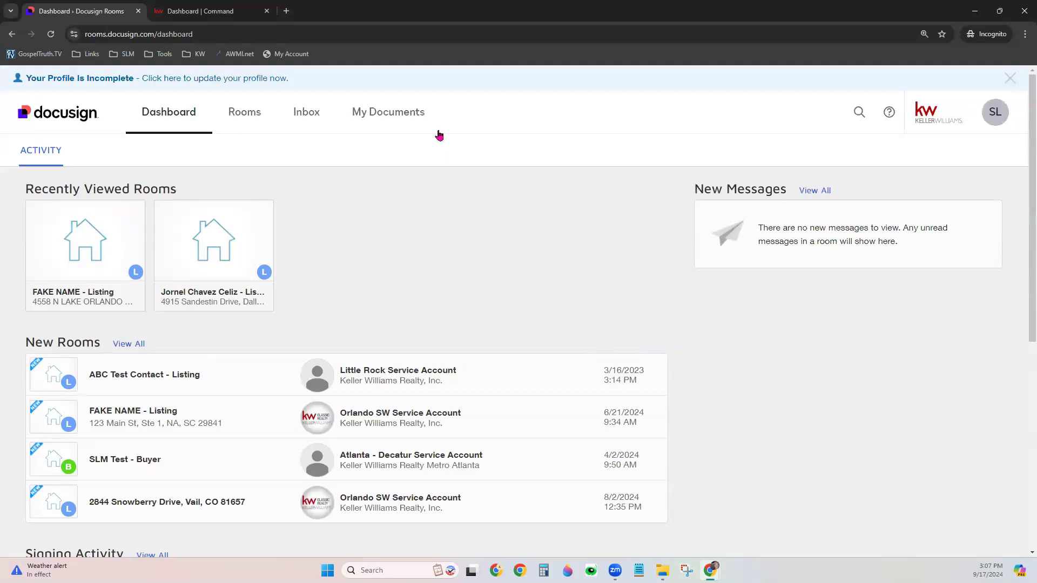
{"action": "left_click", "coordinate": [370, 113]}
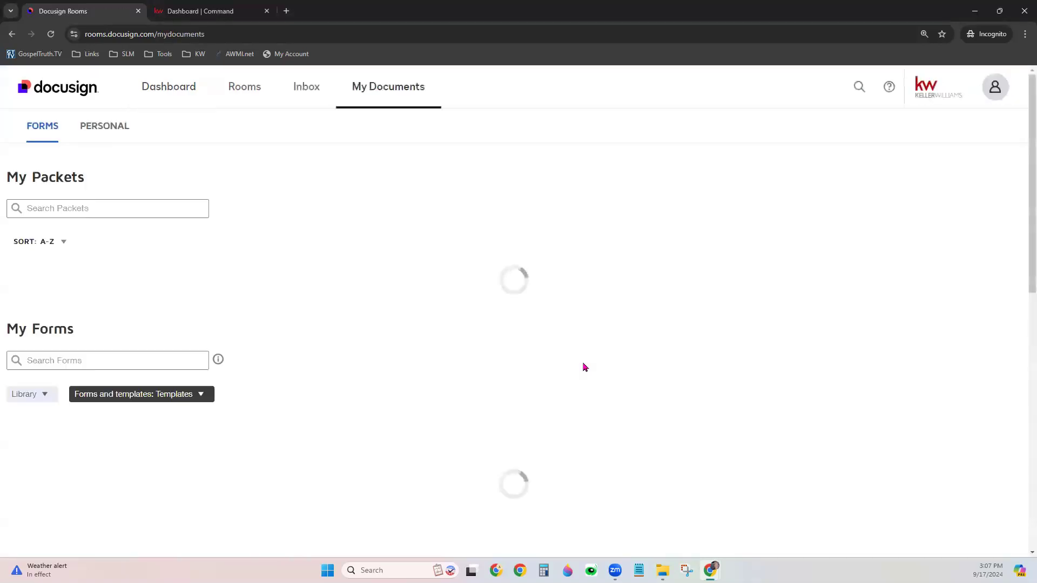
{"action": "scroll", "coordinate": [593, 352], "scroll_direction": "down", "scroll_amount": 3}
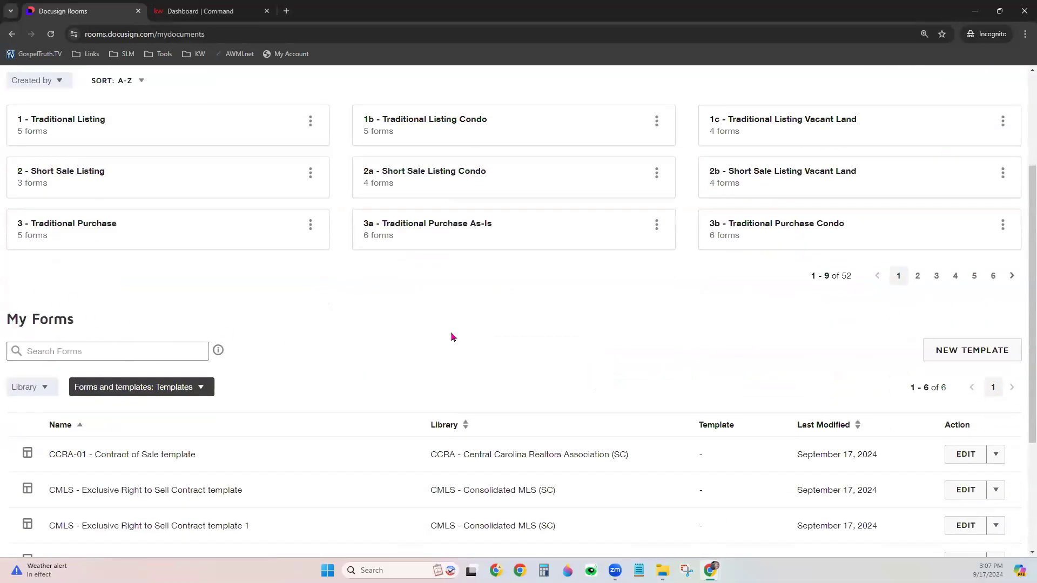
Start a new template from the Residential Listing Form in packet '2 - Short Sale Listing'
{"action": "left_click", "coordinate": [967, 348]}
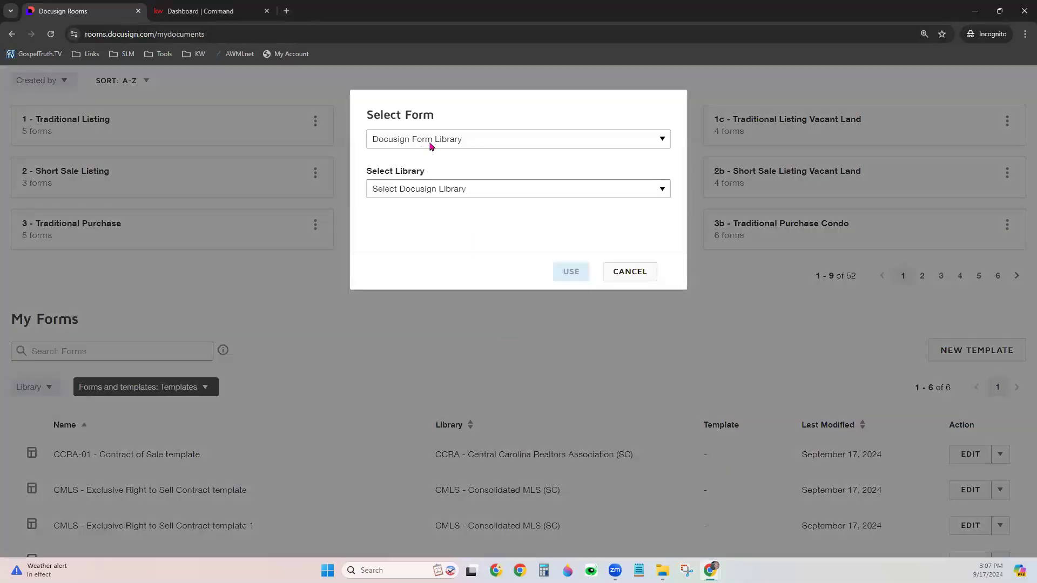
{"action": "left_click", "coordinate": [431, 147]}
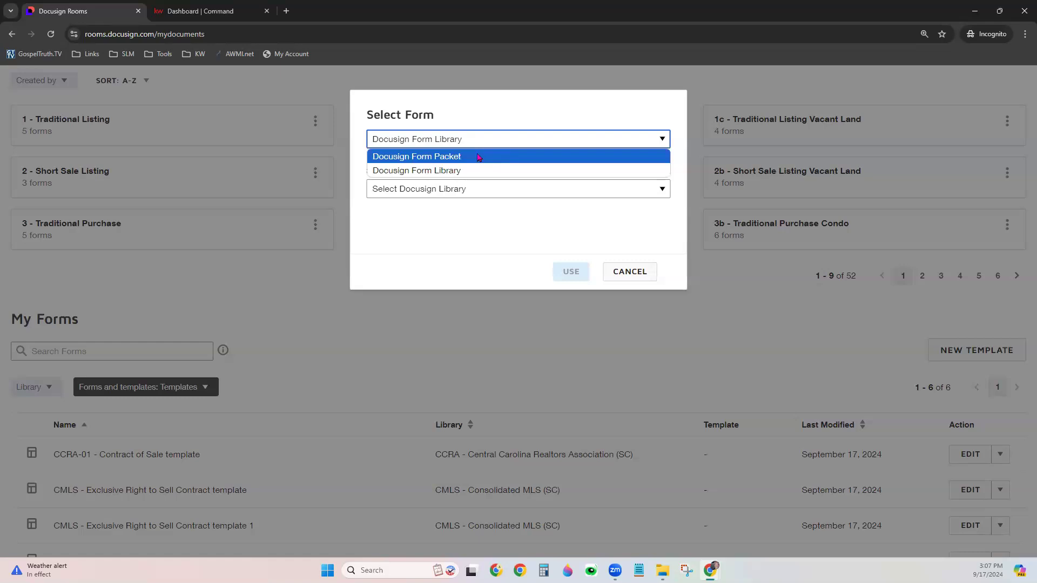
{"action": "left_click", "coordinate": [448, 156]}
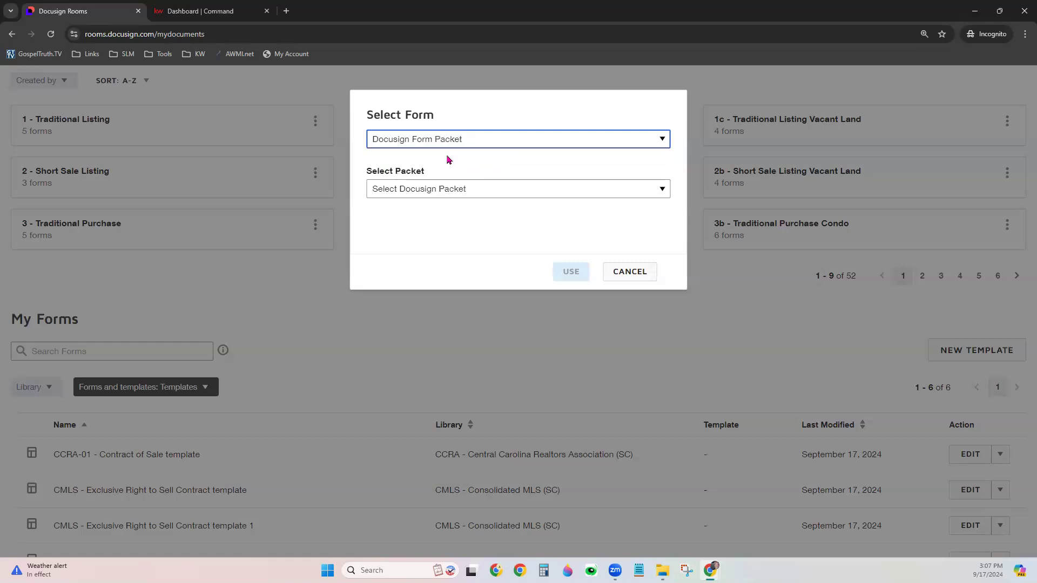
{"action": "left_click", "coordinate": [448, 199]}
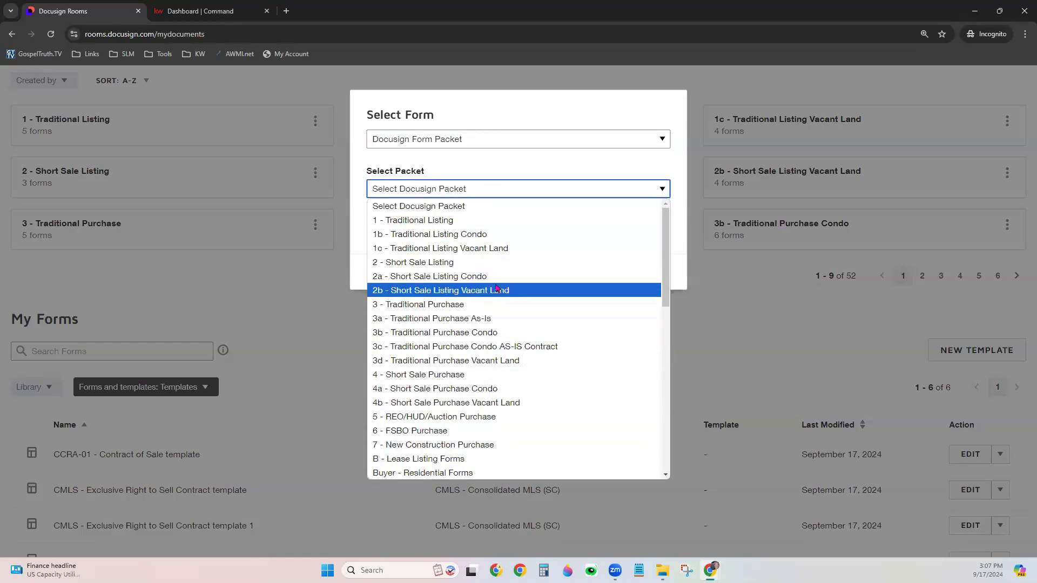
{"action": "left_click", "coordinate": [497, 263]}
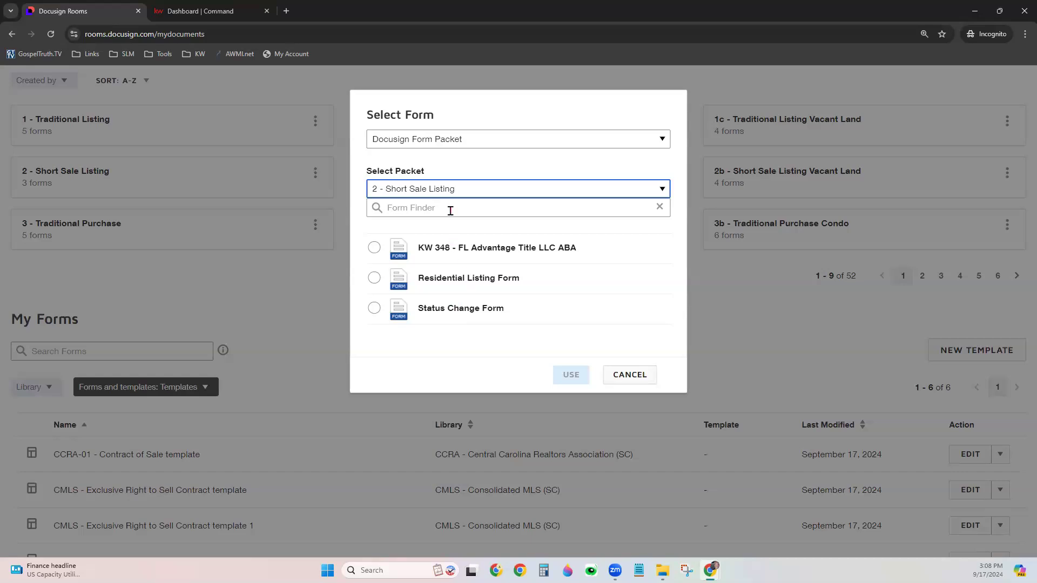
{"action": "left_click", "coordinate": [450, 211]}
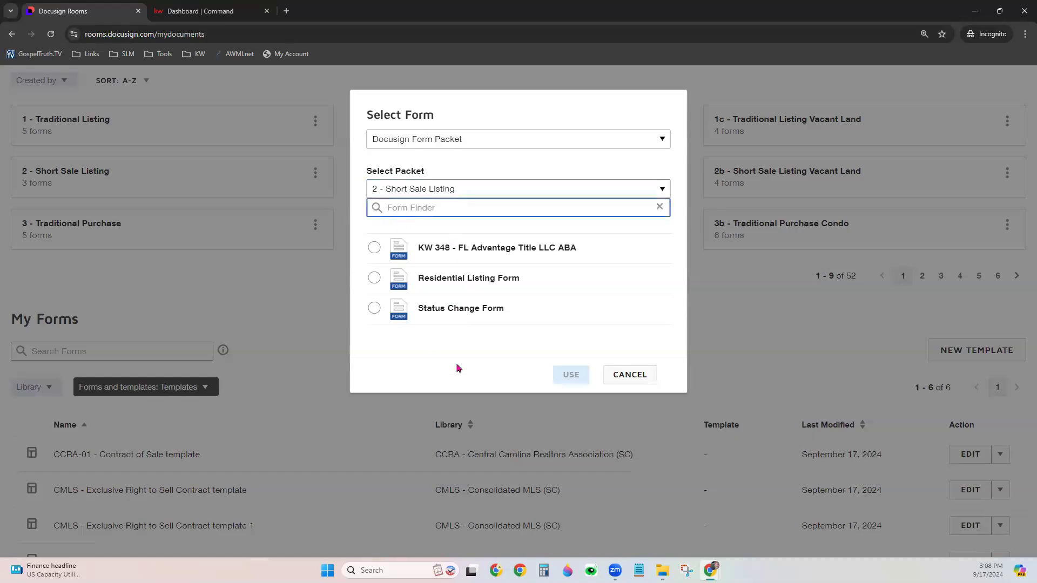
{"action": "left_click", "coordinate": [373, 279]}
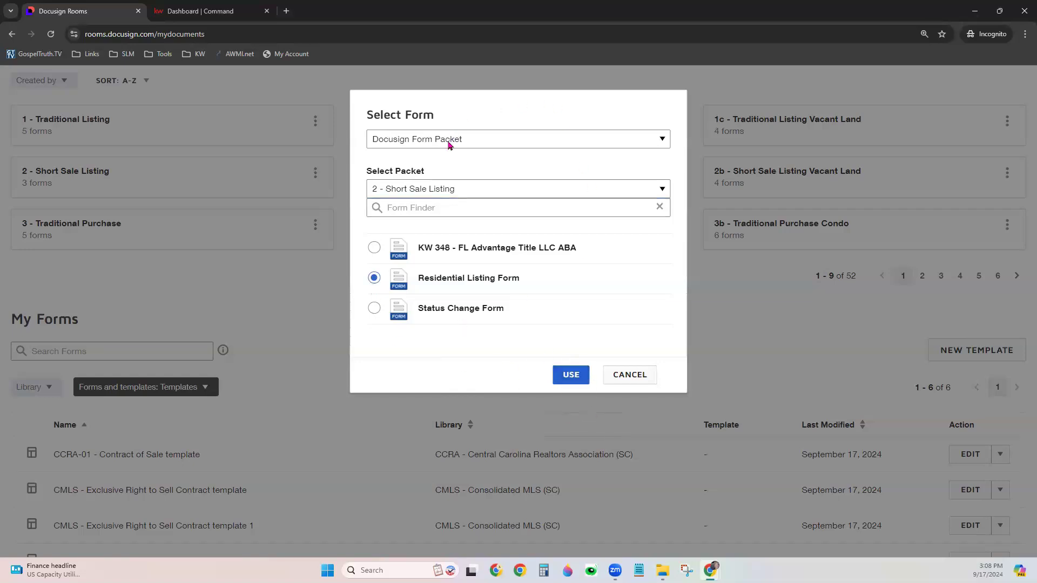
Switch the form source to Docusign Form Library, choosing CMLS - Consolidated MLS (SC)
{"action": "left_click", "coordinate": [465, 143]}
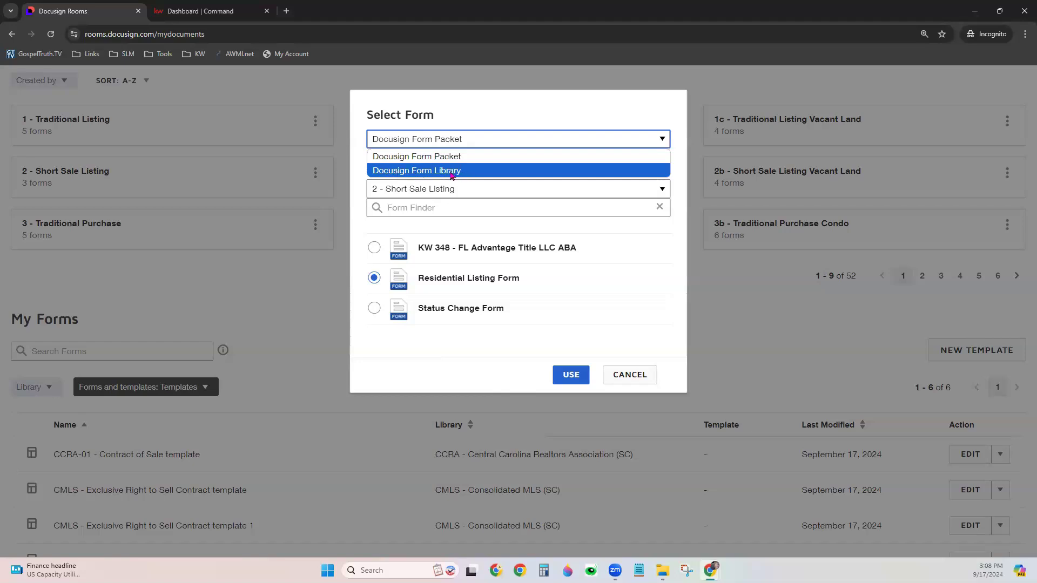
{"action": "left_click", "coordinate": [477, 170]}
{"action": "left_click", "coordinate": [460, 195]}
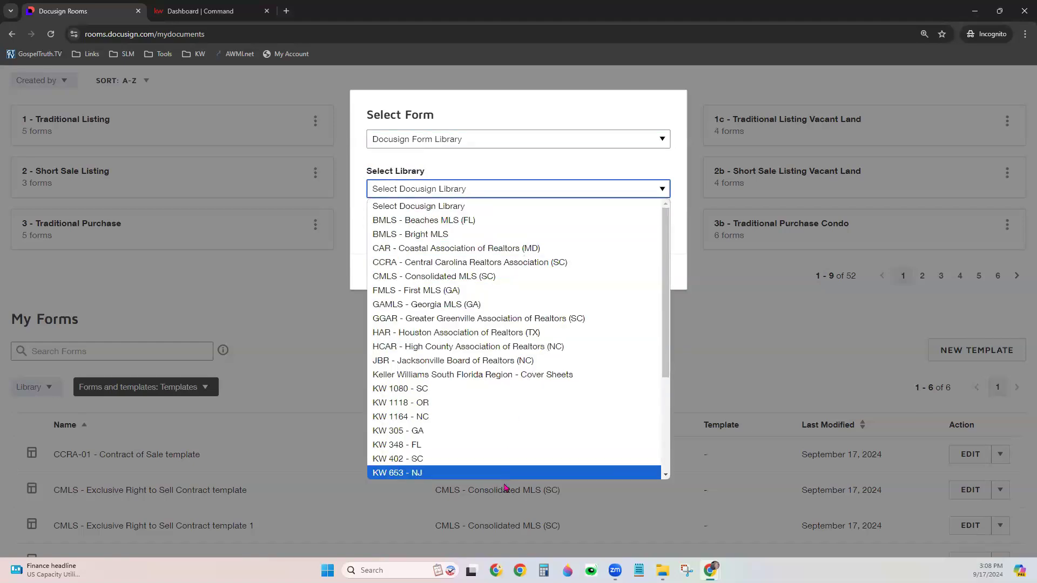
{"action": "left_click", "coordinate": [502, 276]}
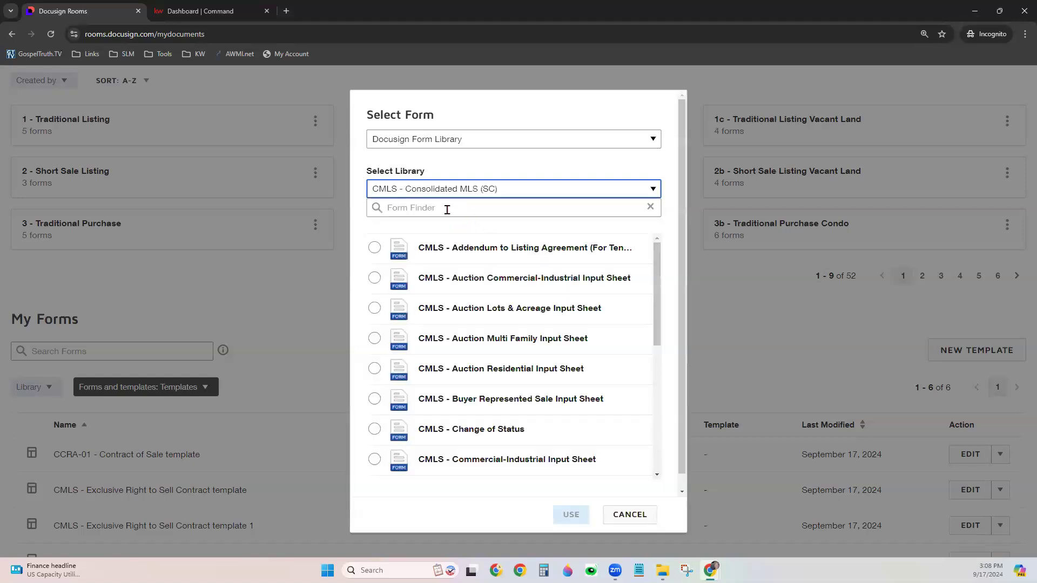
{"action": "scroll", "coordinate": [538, 335], "scroll_direction": "down", "scroll_amount": 3}
{"action": "scroll", "coordinate": [538, 347], "scroll_direction": "up", "scroll_amount": 3}
Search 'right' and create the template from CMLS - Exclusive Right to Sell Contract
{"action": "left_click", "coordinate": [458, 208]}
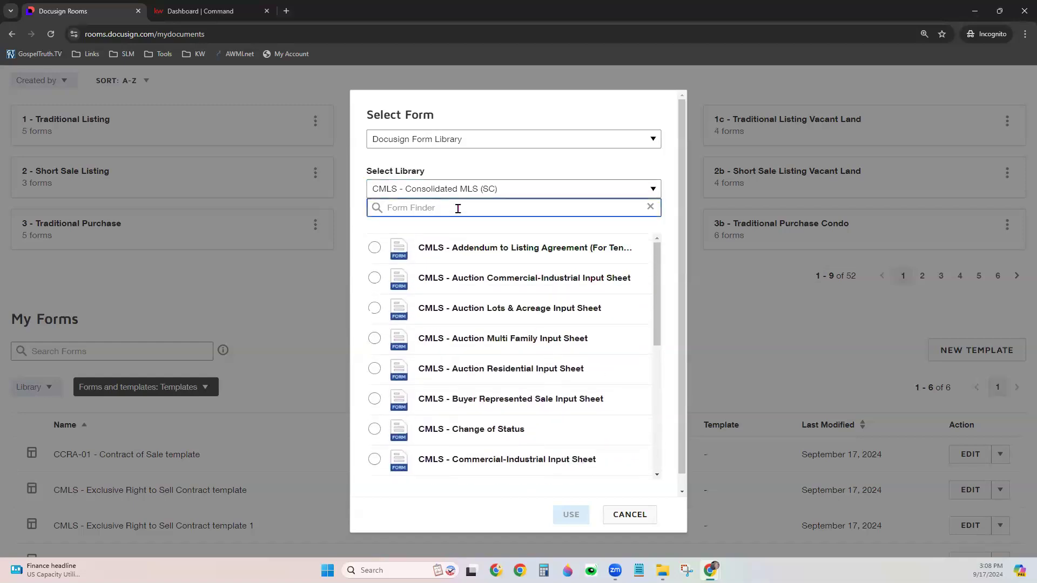
{"action": "type", "text": "right"}
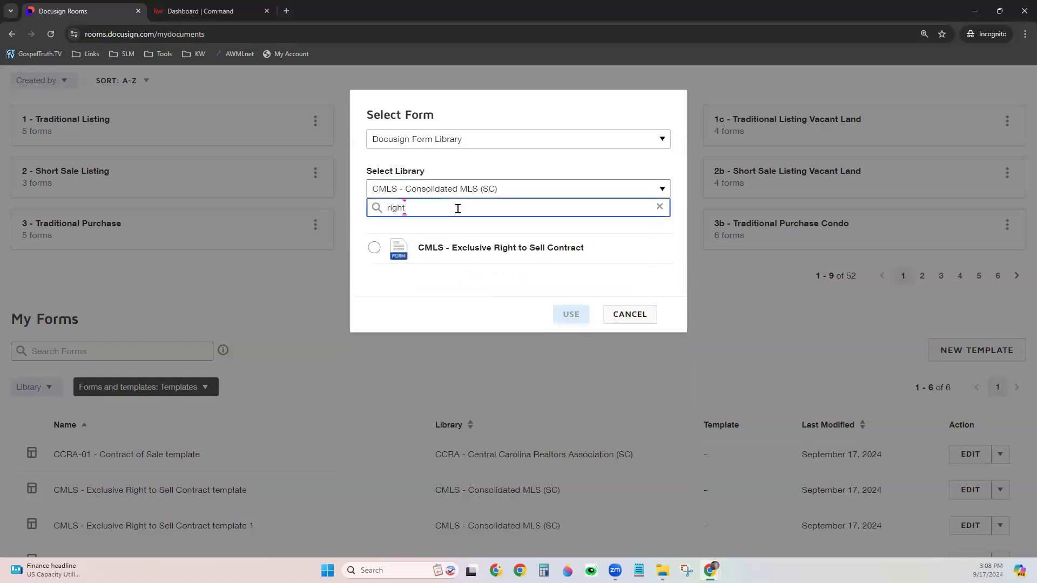
{"action": "left_click", "coordinate": [373, 247]}
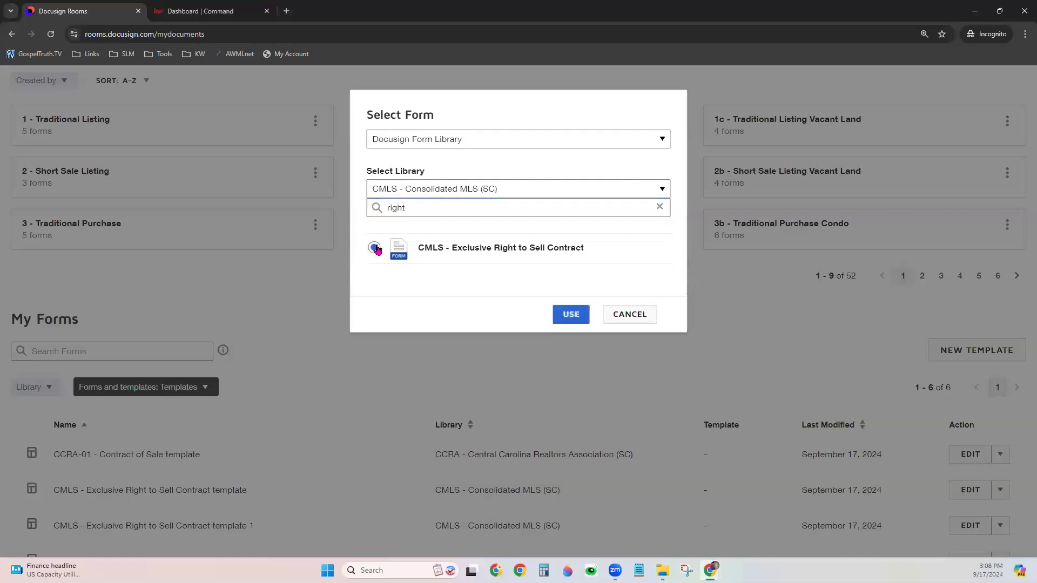
{"action": "left_click", "coordinate": [570, 319]}
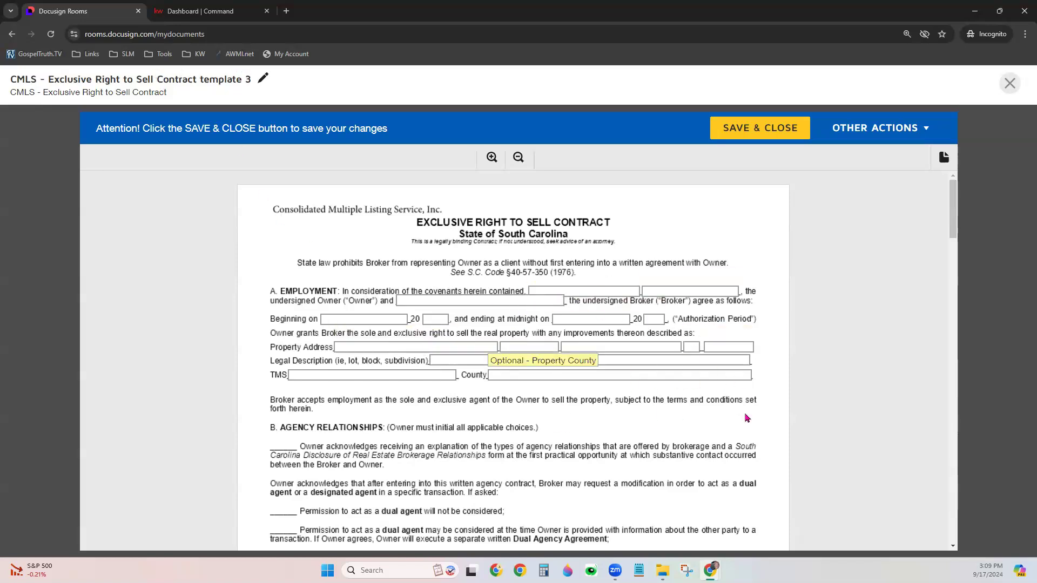
Scroll through page 1 of the blank Exclusive Right to Sell Contract
{"action": "scroll", "coordinate": [772, 456], "scroll_direction": "down", "scroll_amount": 4}
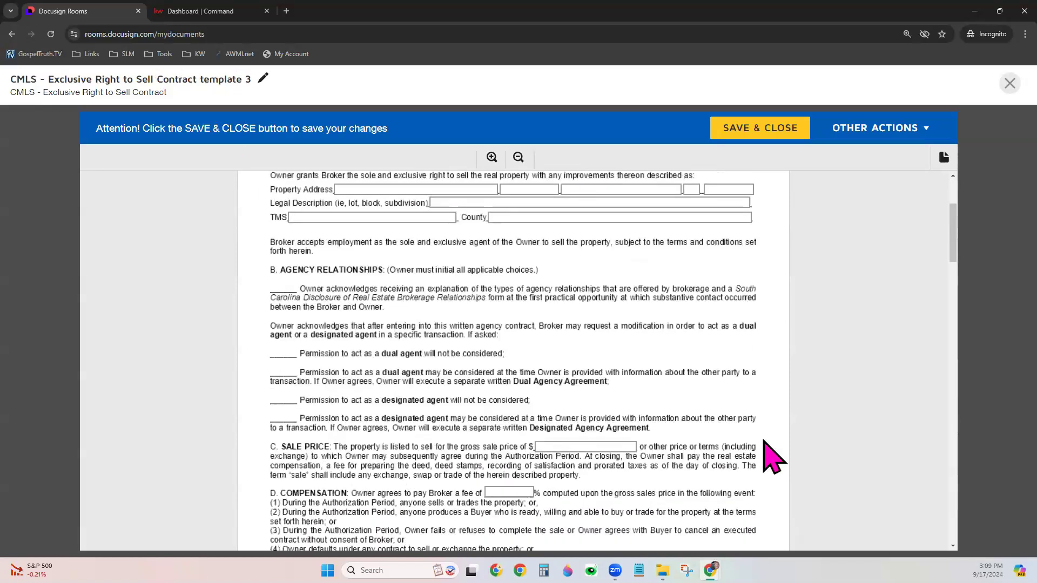
{"action": "scroll", "coordinate": [773, 456], "scroll_direction": "down", "scroll_amount": 4}
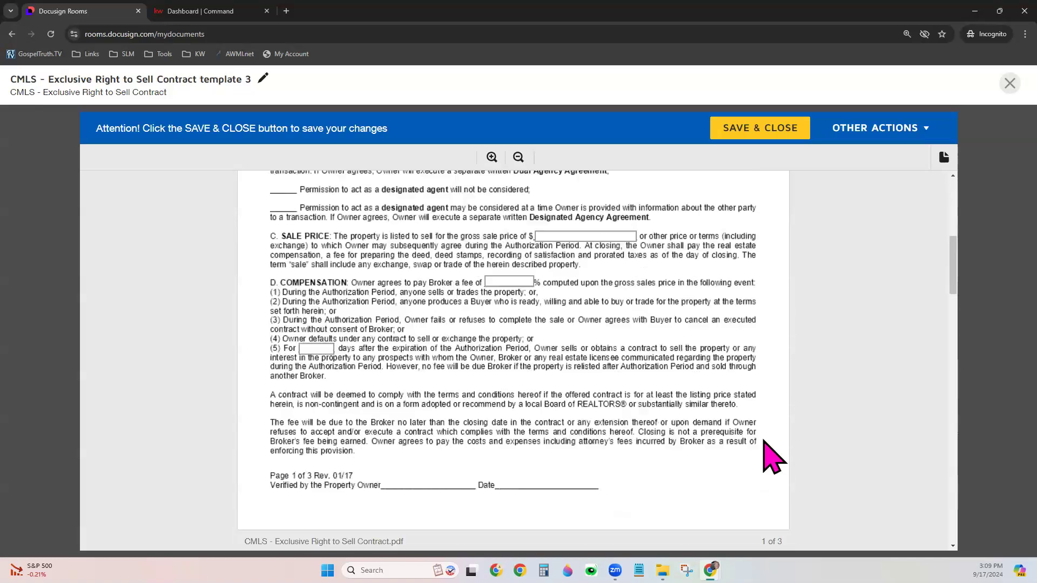
Enter 90 days in clause (5), set MLS to 'will be' and lockbox to 'does'
{"action": "left_click", "coordinate": [328, 285]}
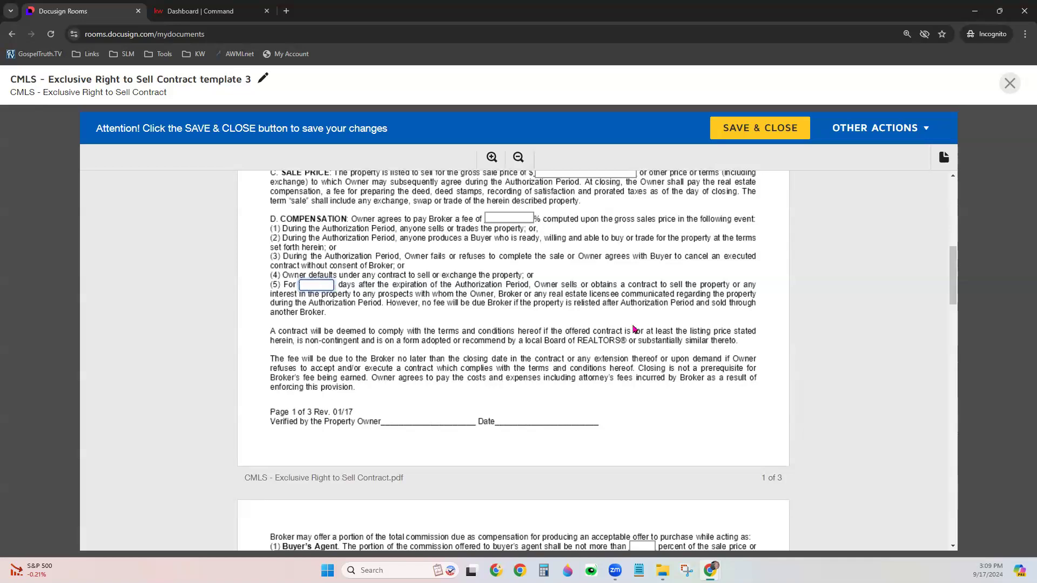
{"action": "type", "text": "90"}
{"action": "left_click", "coordinate": [448, 350]}
{"action": "scroll", "coordinate": [559, 492], "scroll_direction": "down", "scroll_amount": 6}
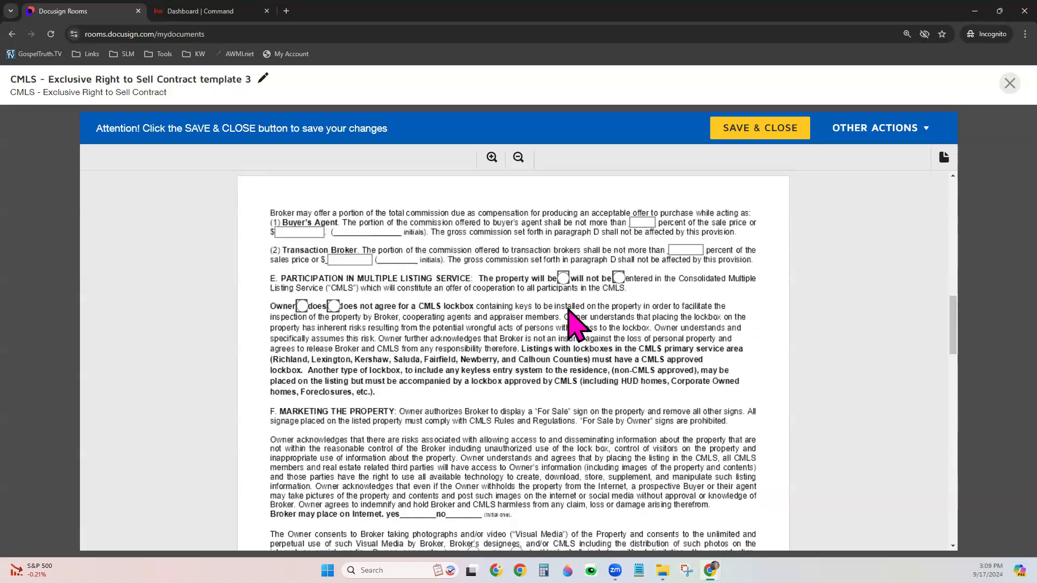
{"action": "left_click", "coordinate": [563, 278]}
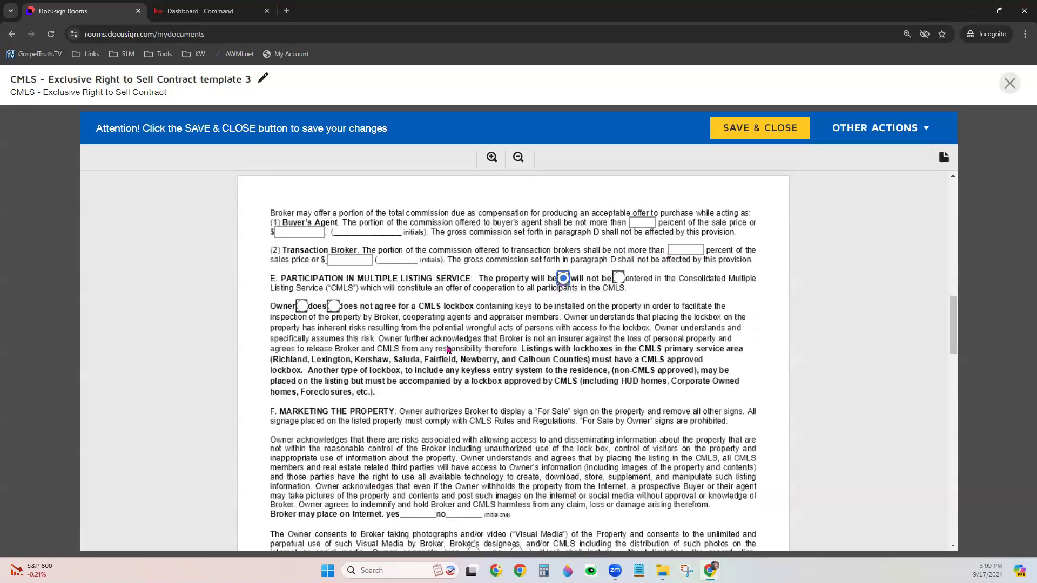
{"action": "left_click", "coordinate": [302, 307]}
Set visual media consent to yes and E&O insurance to 'Broker does'
{"action": "scroll", "coordinate": [457, 402], "scroll_direction": "down", "scroll_amount": 4}
{"action": "scroll", "coordinate": [458, 403], "scroll_direction": "down", "scroll_amount": 1}
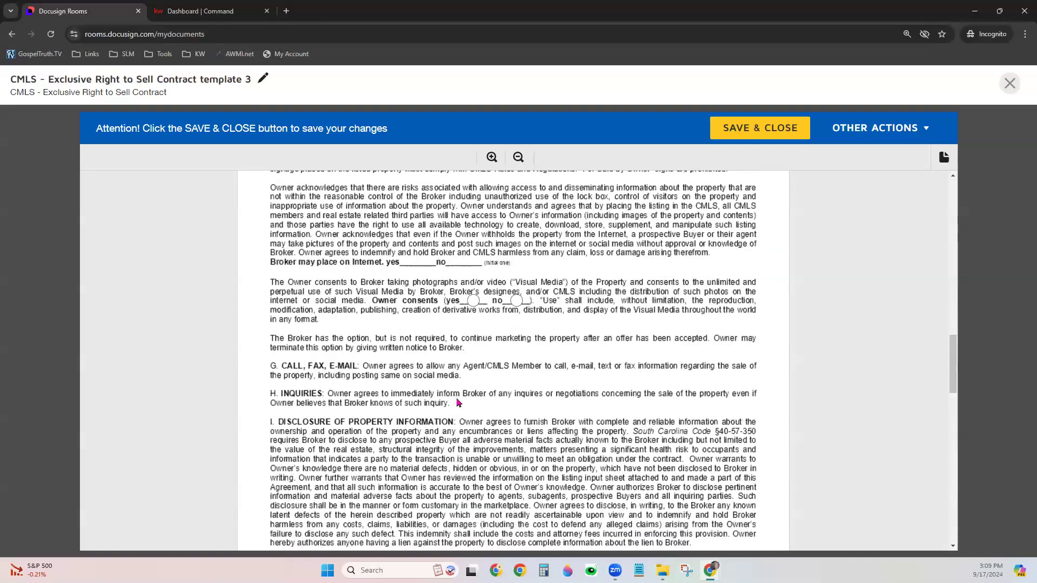
{"action": "left_click", "coordinate": [473, 282]}
{"action": "scroll", "coordinate": [508, 464], "scroll_direction": "down", "scroll_amount": 7}
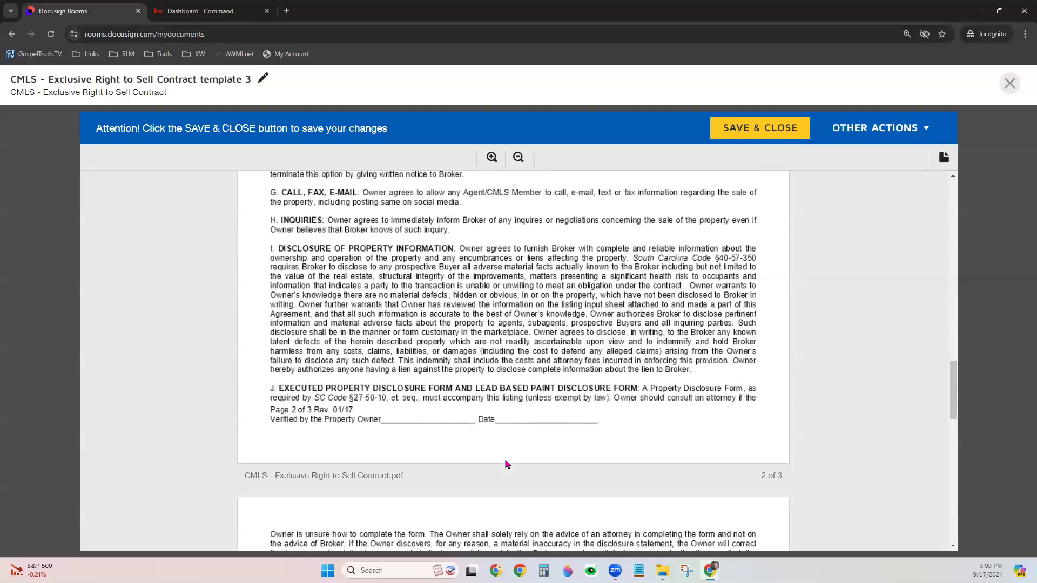
{"action": "scroll", "coordinate": [508, 465], "scroll_direction": "down", "scroll_amount": 6}
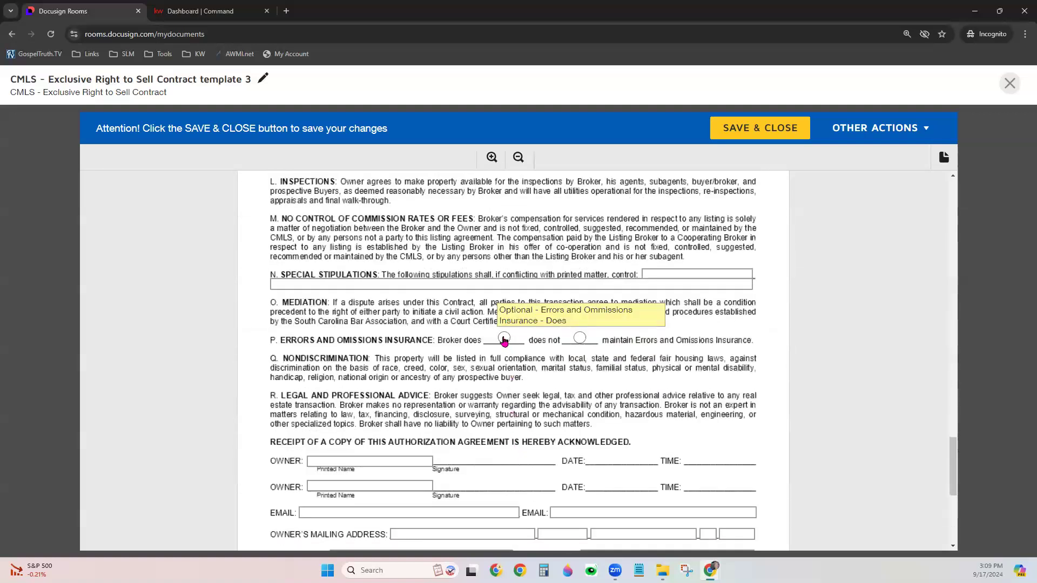
{"action": "left_click", "coordinate": [504, 339]}
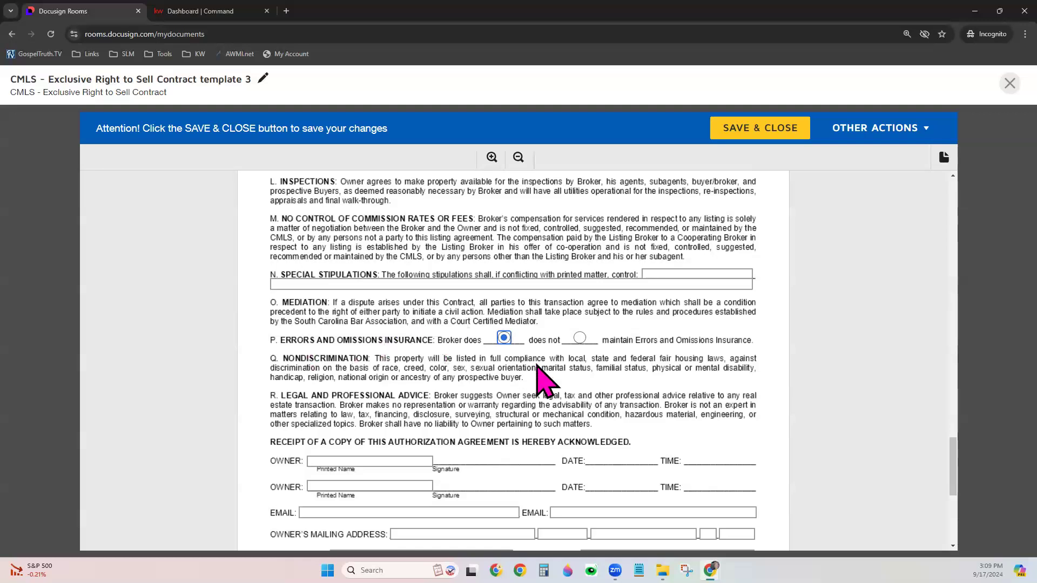
Fill in brokerage Keller Williams with its street address, city, state SC and zip
{"action": "scroll", "coordinate": [535, 432], "scroll_direction": "down", "scroll_amount": 4}
{"action": "scroll", "coordinate": [535, 432], "scroll_direction": "down", "scroll_amount": 1}
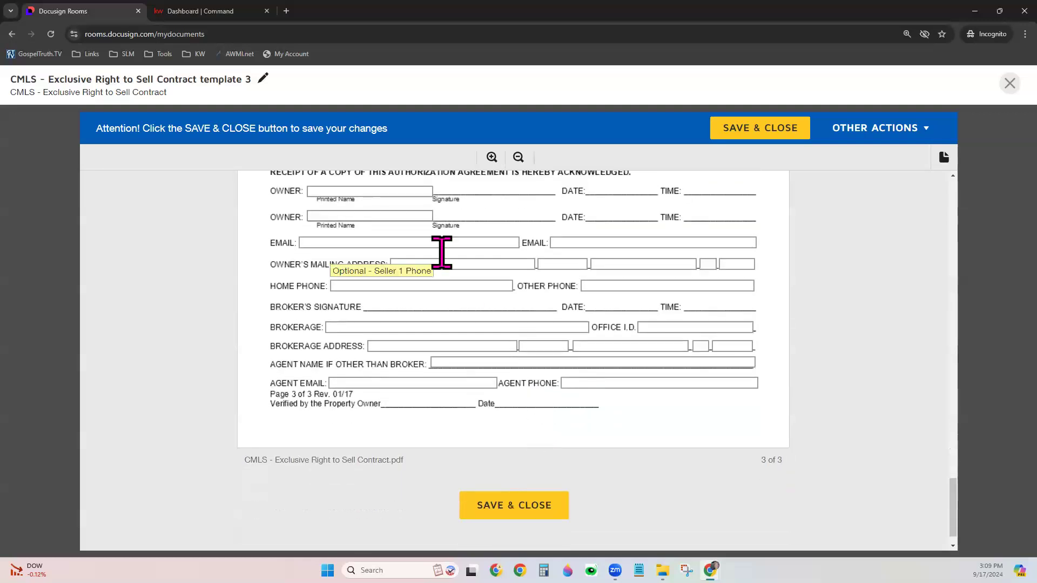
{"action": "left_click", "coordinate": [348, 330]}
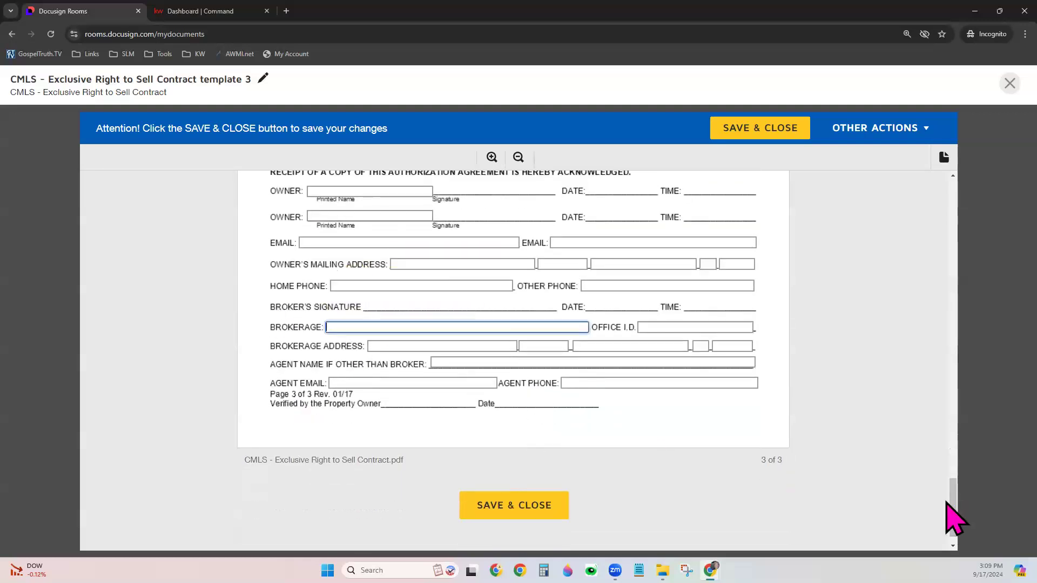
{"action": "type", "text": "Keller Williams"}
{"action": "key", "text": "Tab"}
{"action": "key", "text": "Tab"}
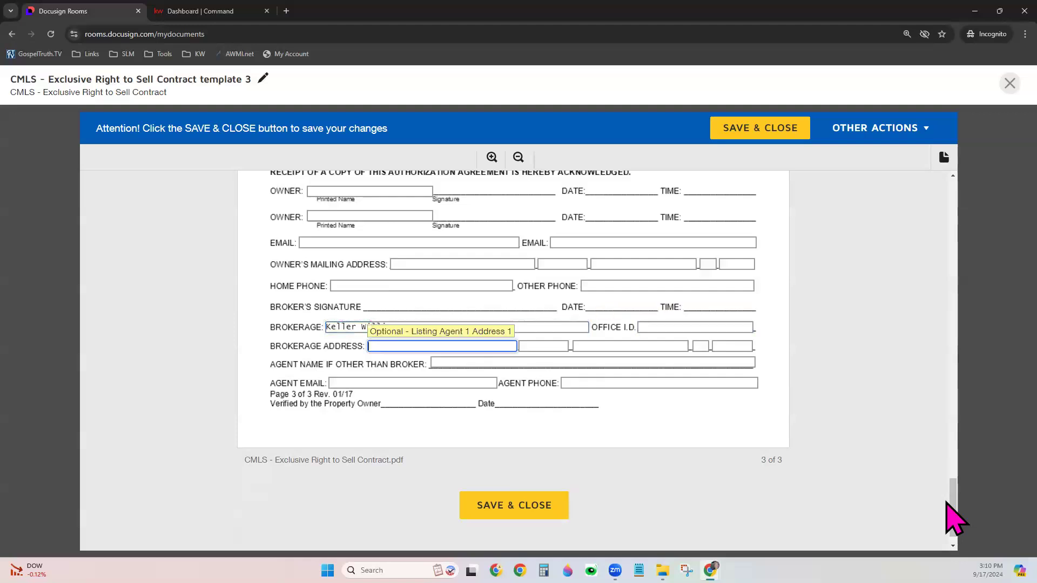
{"action": "type", "text": "123 Main St"}
{"action": "key", "text": "Tab"}
{"action": "key", "text": "Tab"}
{"action": "type", "text": "Some"}
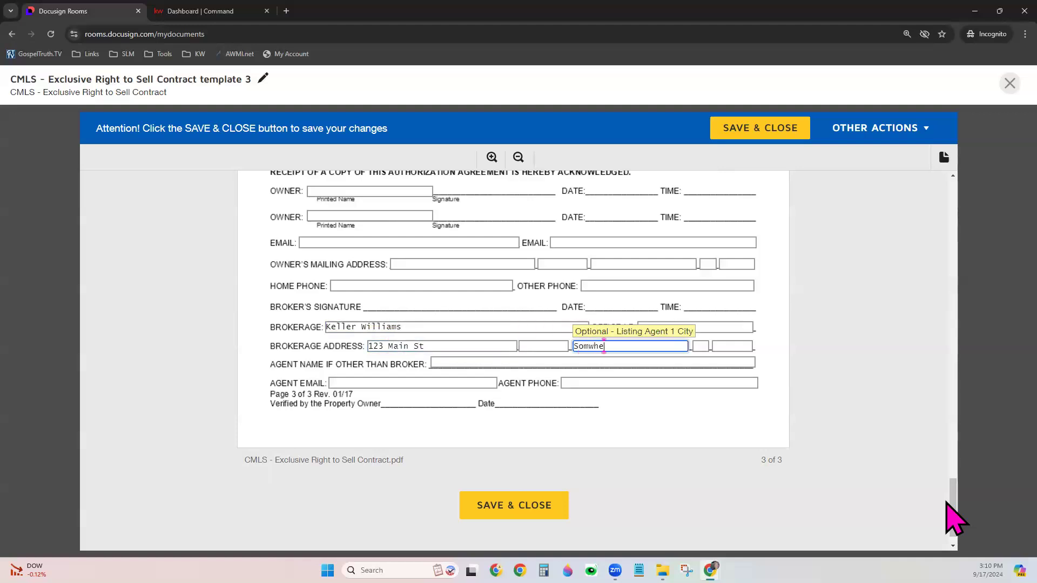
{"action": "type", "text": "where"}
{"action": "key", "text": "Tab"}
{"action": "type", "text": "SC"}
{"action": "key", "text": "Tab"}
{"action": "type", "text": "1234"}
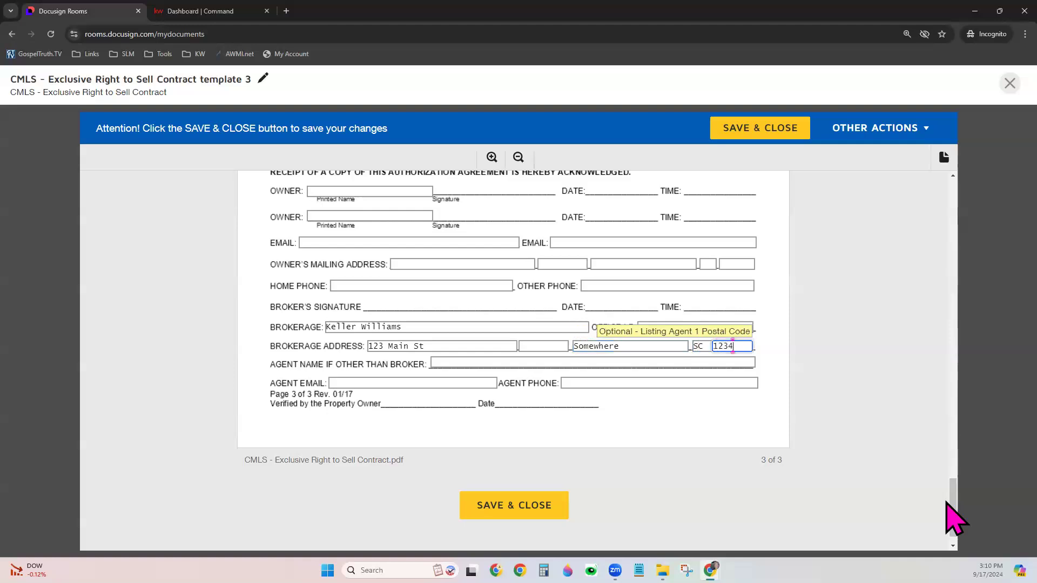
{"action": "type", "text": "5"}
Enter the agent's name, e-mail address and phone number
{"action": "key", "text": "Tab"}
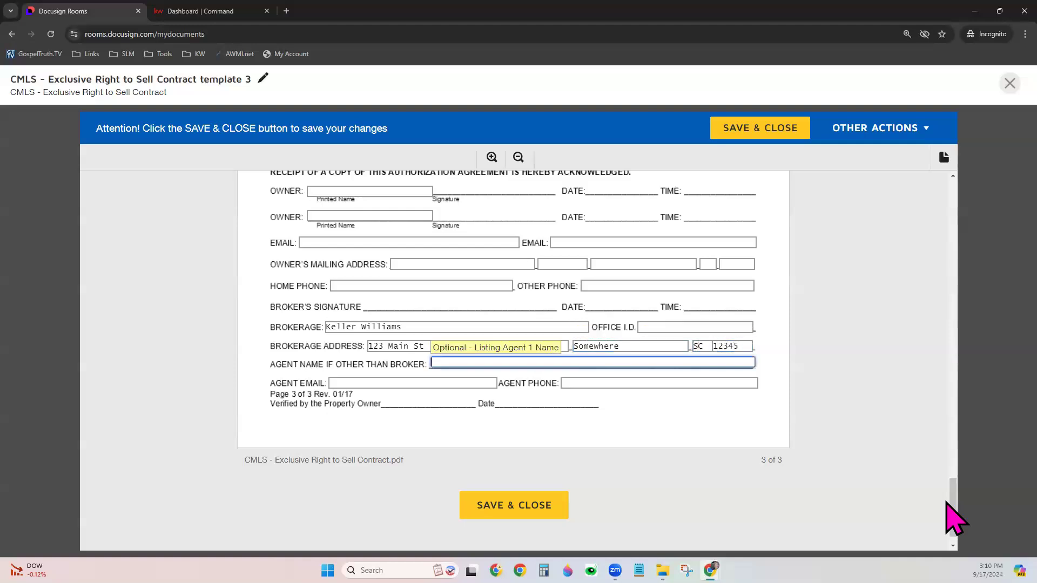
{"action": "type", "text": "Your Name"}
{"action": "key", "text": "Tab"}
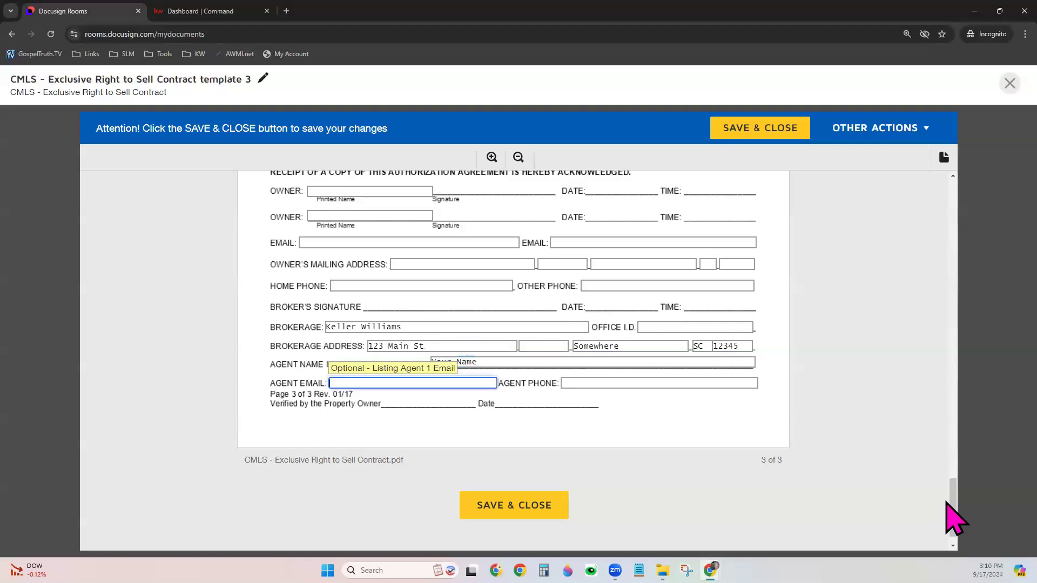
{"action": "type", "text": "YourAgent@email.com"}
{"action": "key", "text": "Tab"}
{"action": "type", "text": "12"}
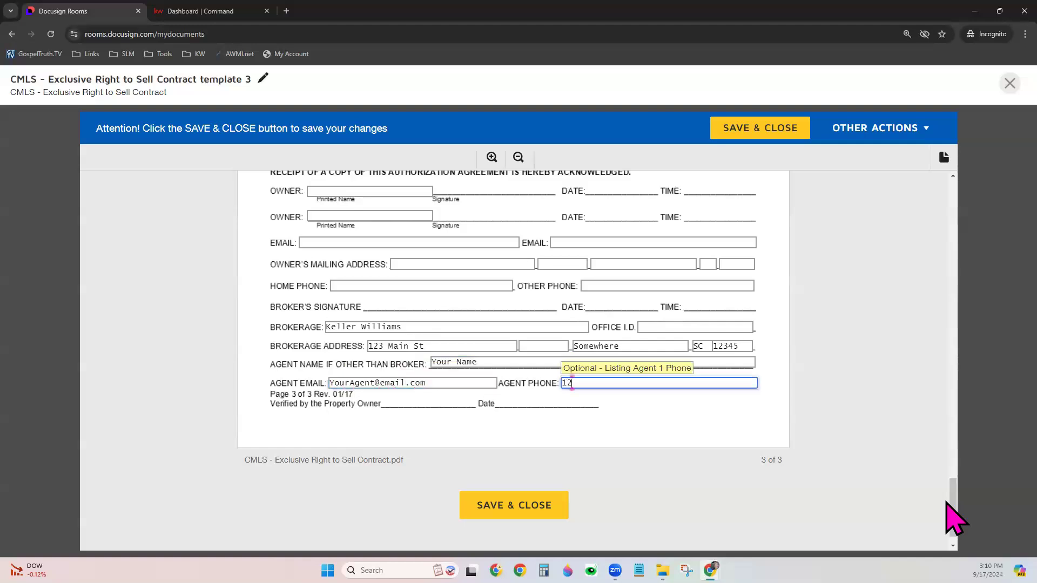
{"action": "type", "text": "3-456-7899"}
{"action": "left_click", "coordinate": [723, 482]}
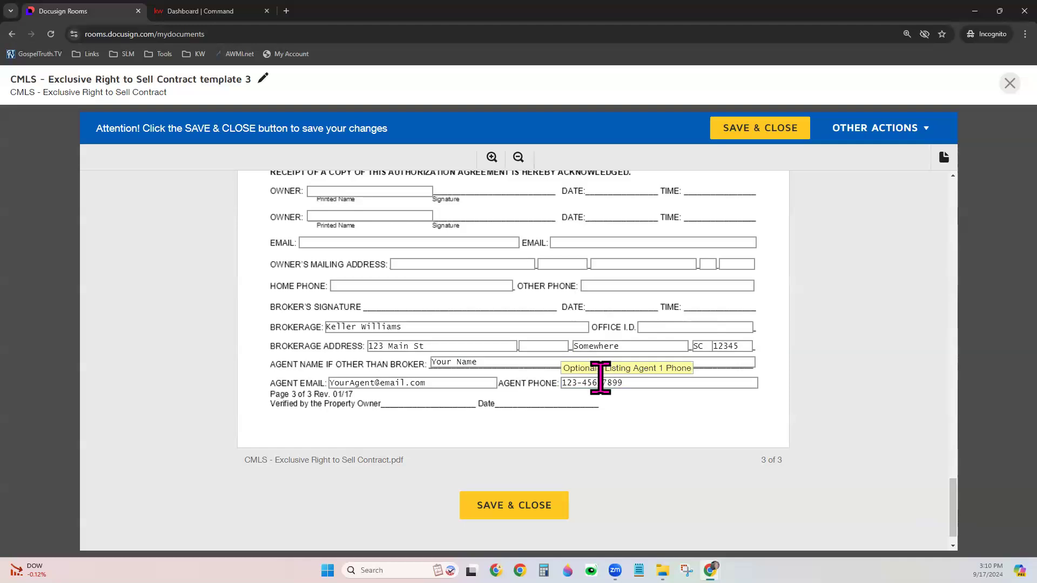
Save and close the template, then filter My Forms to show only Templates
{"action": "left_click", "coordinate": [772, 133]}
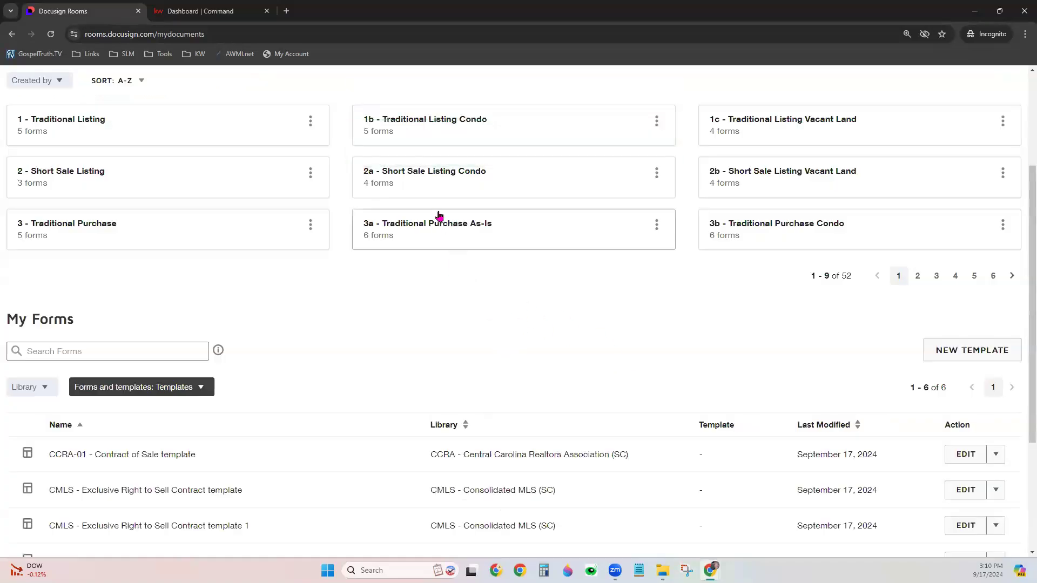
{"action": "scroll", "coordinate": [437, 286], "scroll_direction": "up", "scroll_amount": 3}
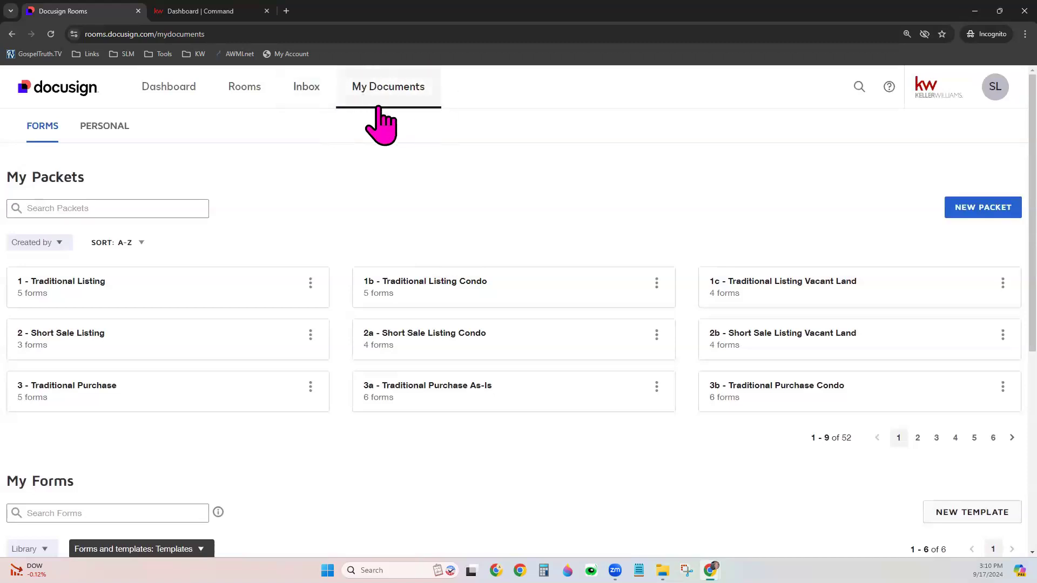
{"action": "scroll", "coordinate": [419, 419], "scroll_direction": "down", "scroll_amount": 3}
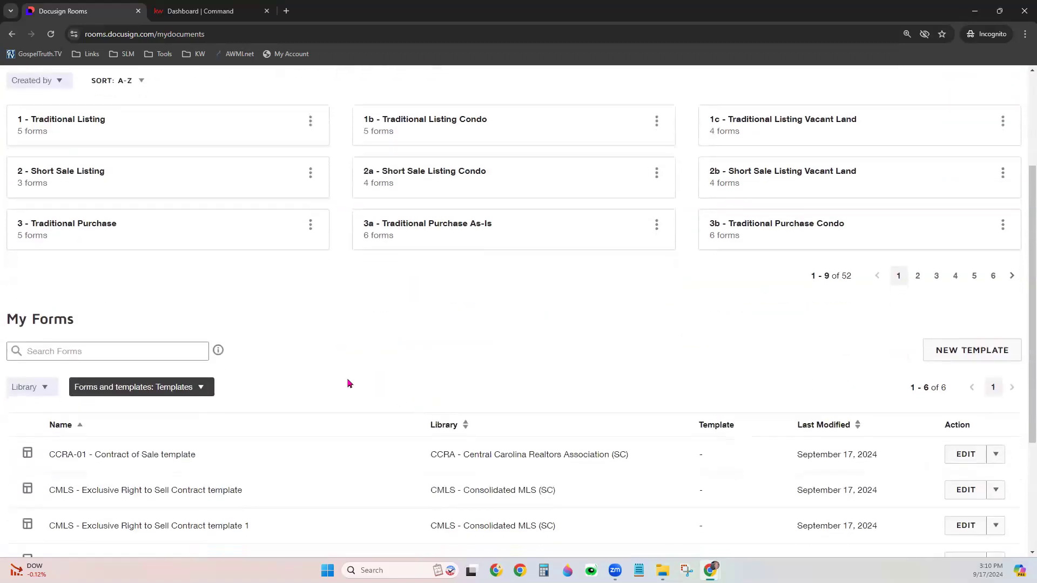
{"action": "left_click", "coordinate": [150, 390]}
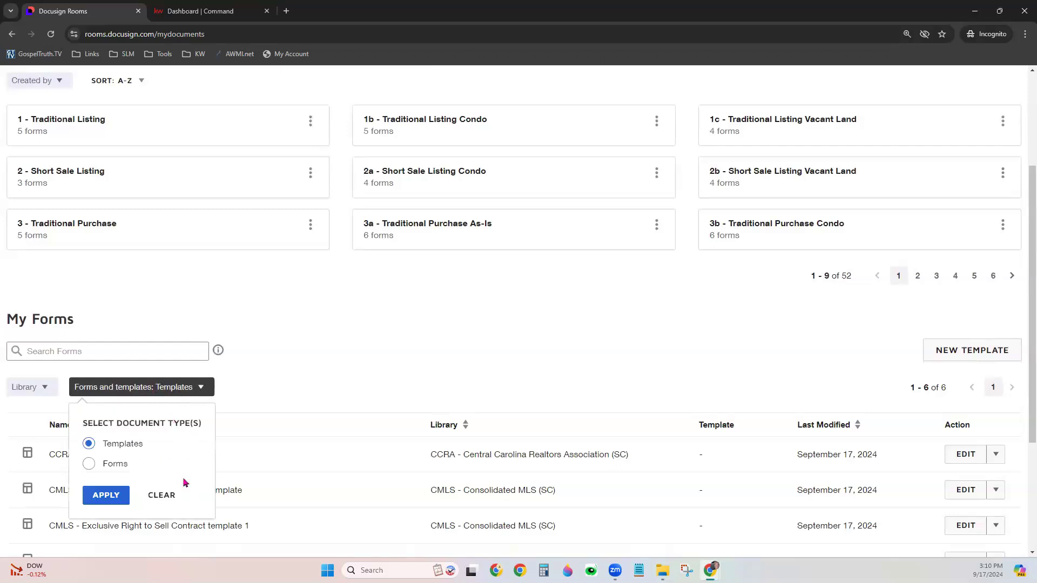
{"action": "left_click", "coordinate": [111, 497]}
Open the second template's copy and delete actions menu, then dismiss it
{"action": "scroll", "coordinate": [322, 387], "scroll_direction": "down", "scroll_amount": 3}
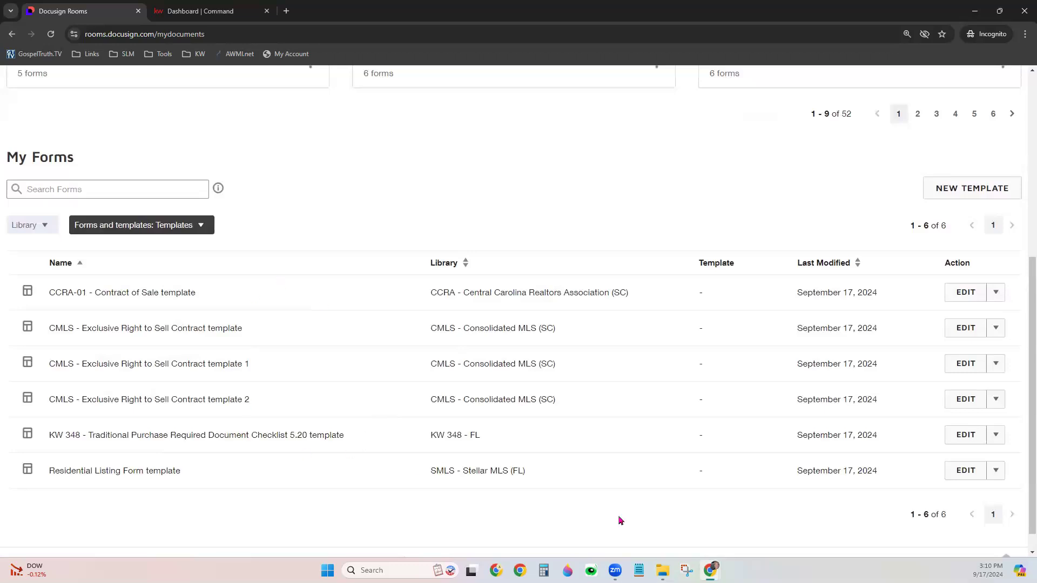
{"action": "left_click", "coordinate": [1001, 330]}
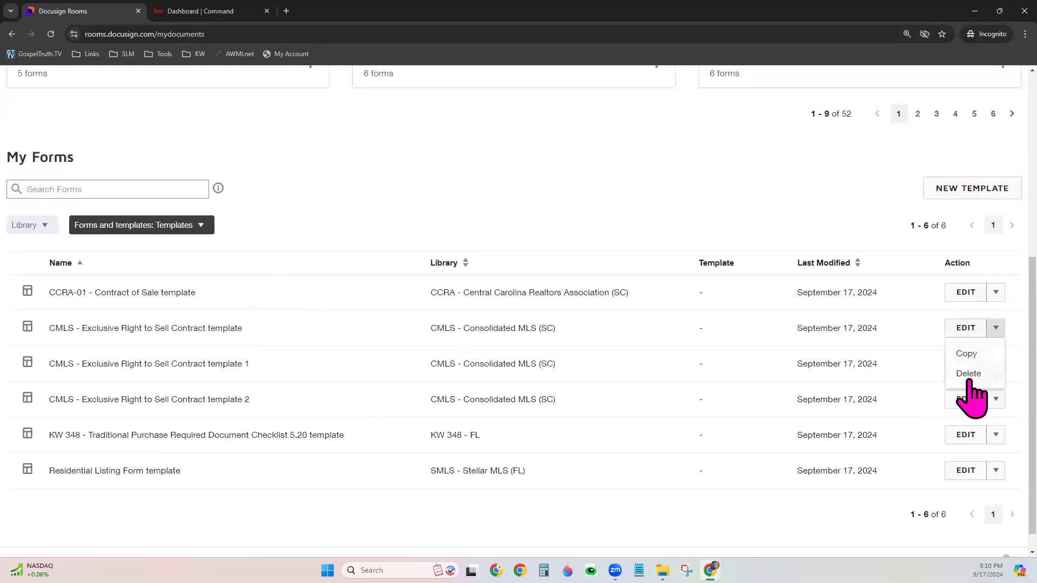
{"action": "left_click", "coordinate": [713, 187]}
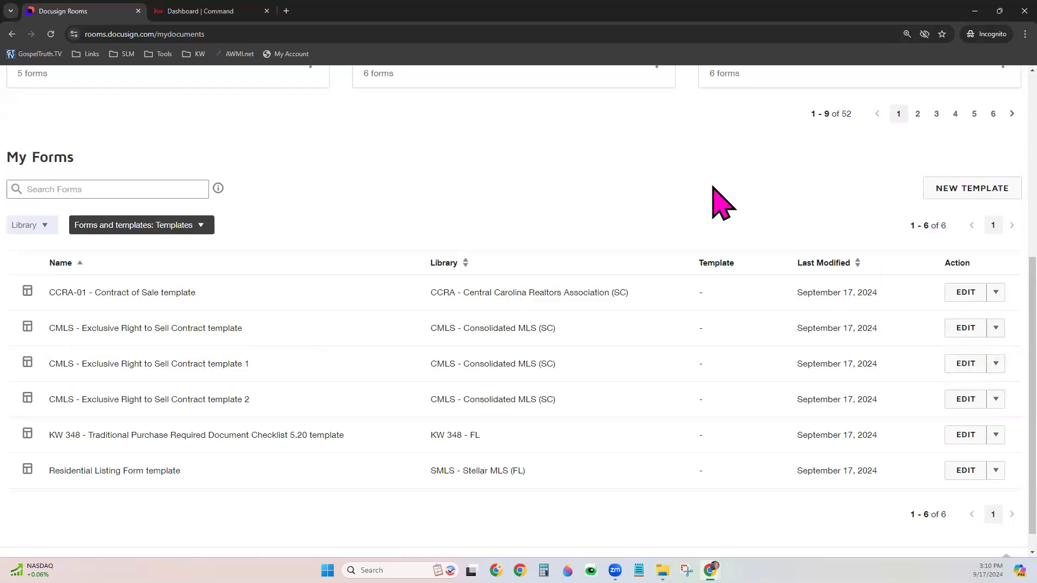
{"action": "scroll", "coordinate": [713, 188], "scroll_direction": "up", "scroll_amount": 6}
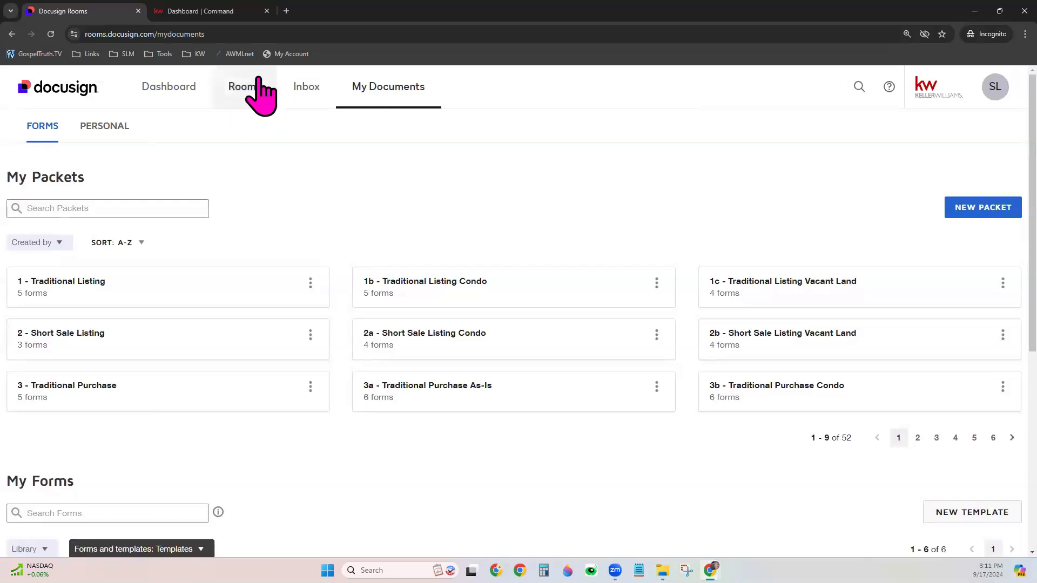
Go to the FAKE NAME - Listing room's Documents and add from Docusign Forms
{"action": "left_click", "coordinate": [238, 96]}
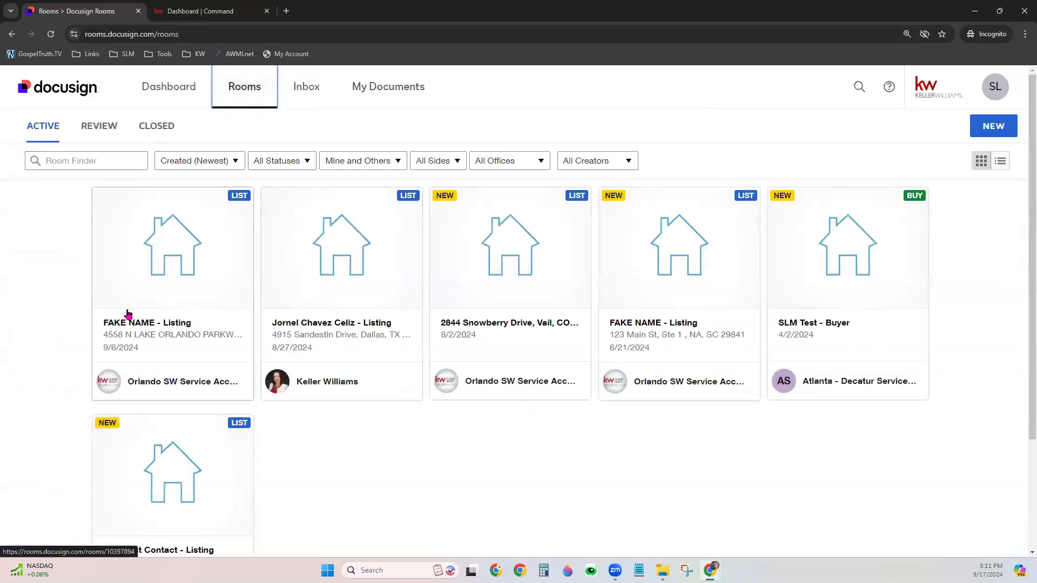
{"action": "left_click", "coordinate": [163, 295]}
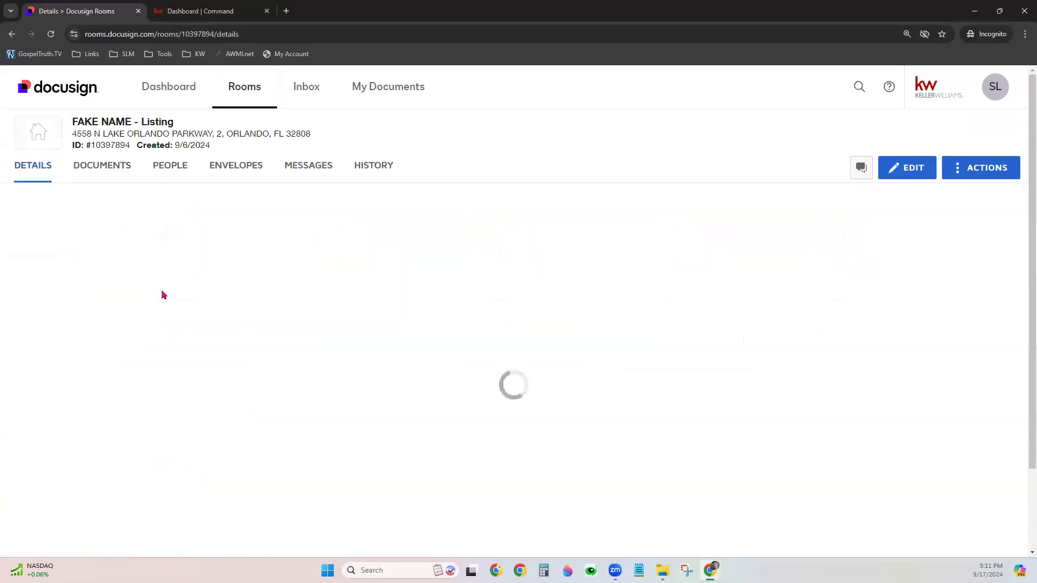
{"action": "left_click", "coordinate": [104, 171]}
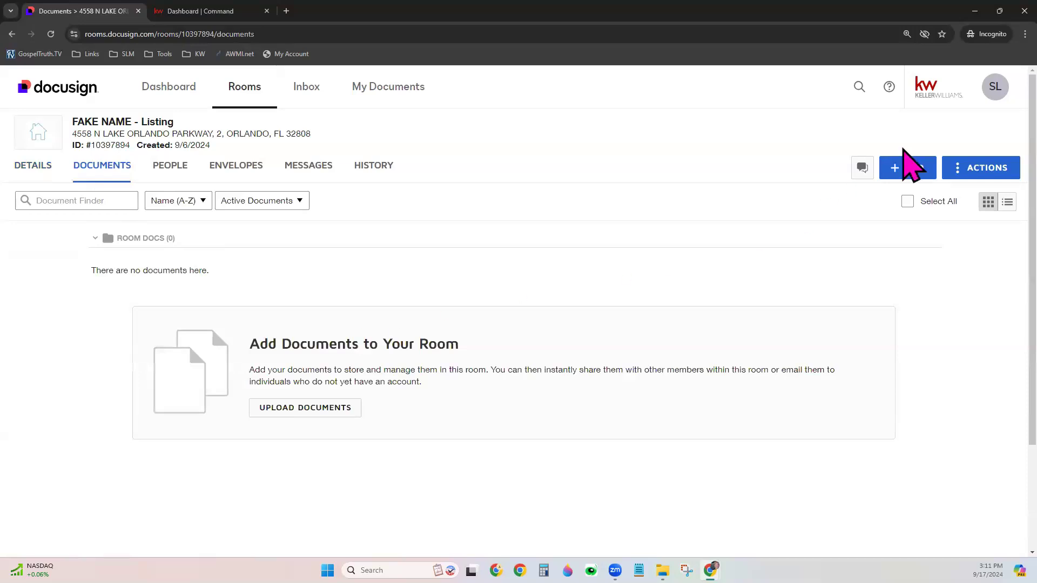
{"action": "left_click", "coordinate": [916, 170]}
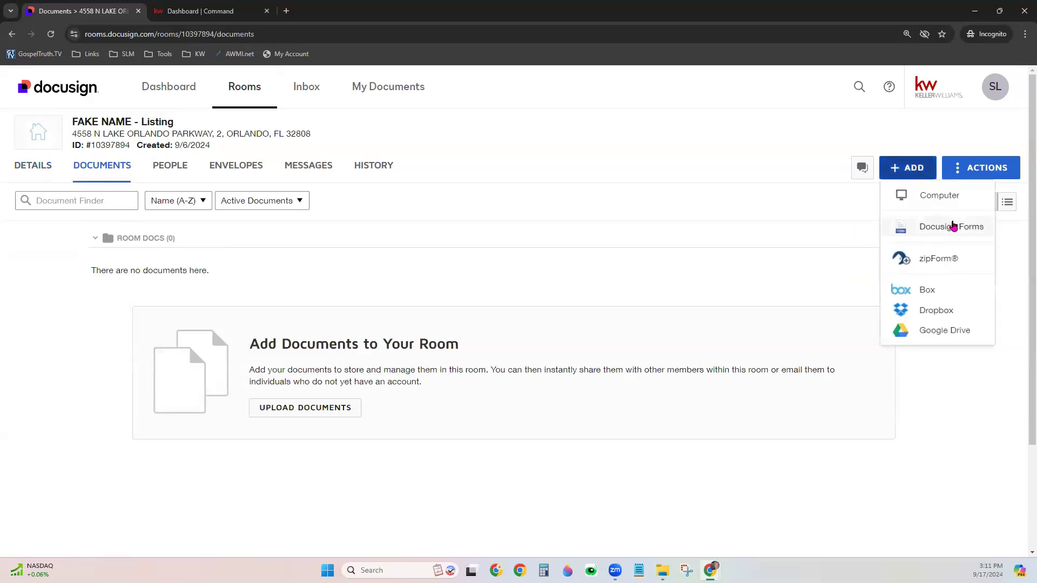
{"action": "left_click", "coordinate": [951, 227]}
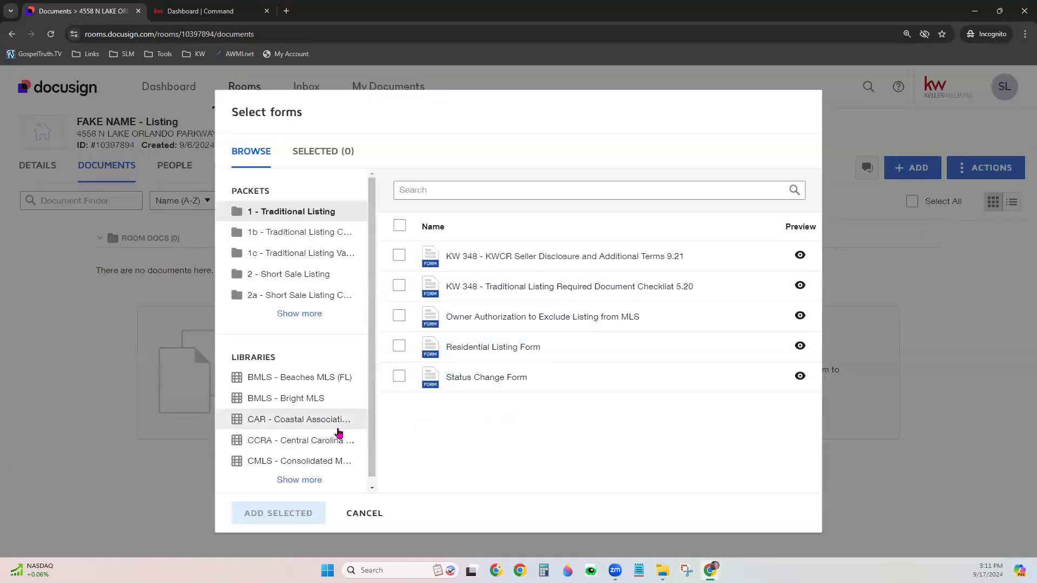
In the CMLS library, search 'right' and select the Exclusive Right to Sell Contract
{"action": "left_click", "coordinate": [274, 420]}
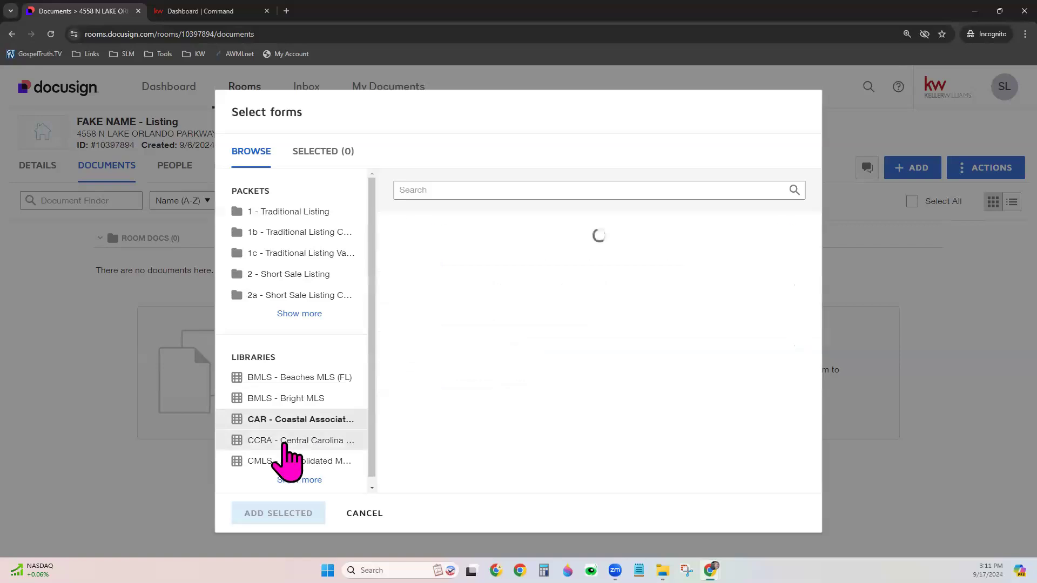
{"action": "left_click", "coordinate": [285, 440]}
{"action": "left_click", "coordinate": [291, 460]}
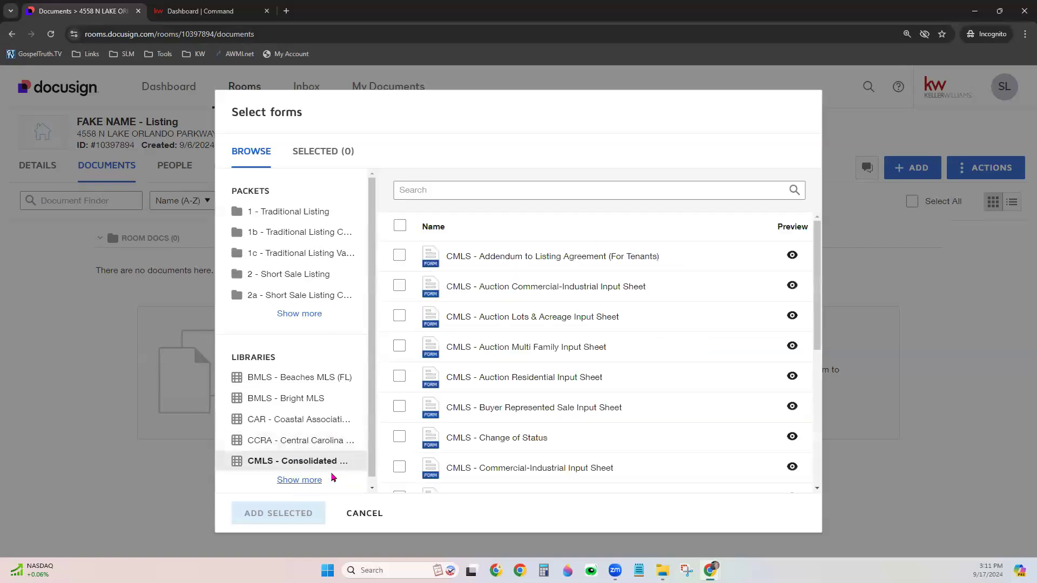
{"action": "left_click", "coordinate": [502, 191]}
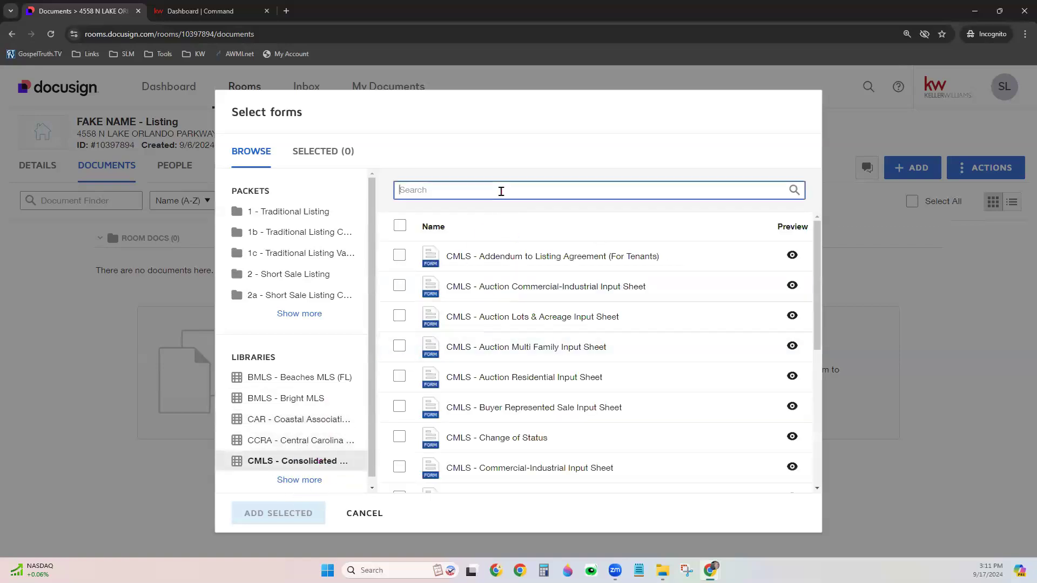
{"action": "type", "text": "right"}
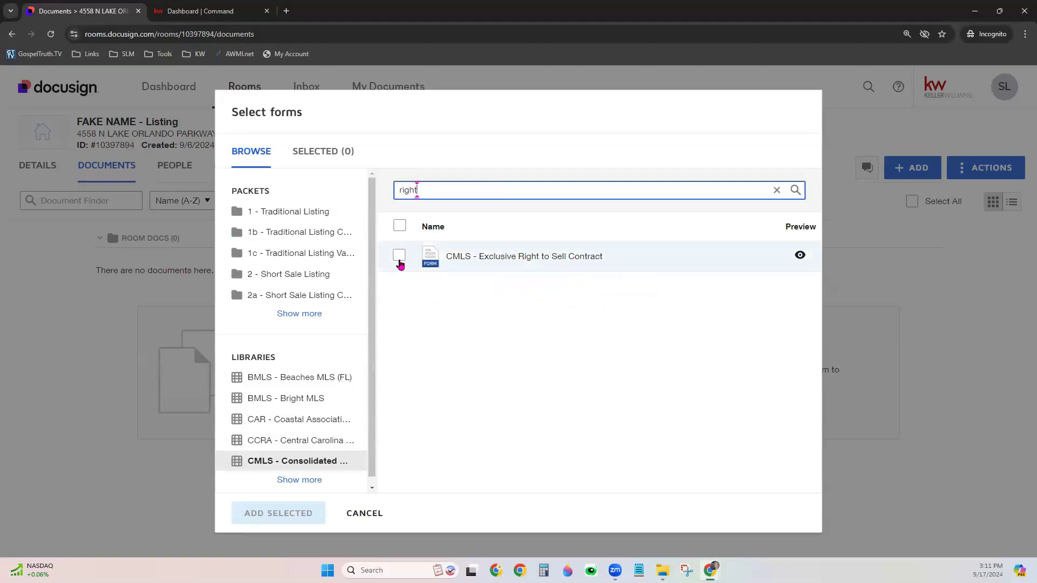
{"action": "left_click", "coordinate": [399, 258]}
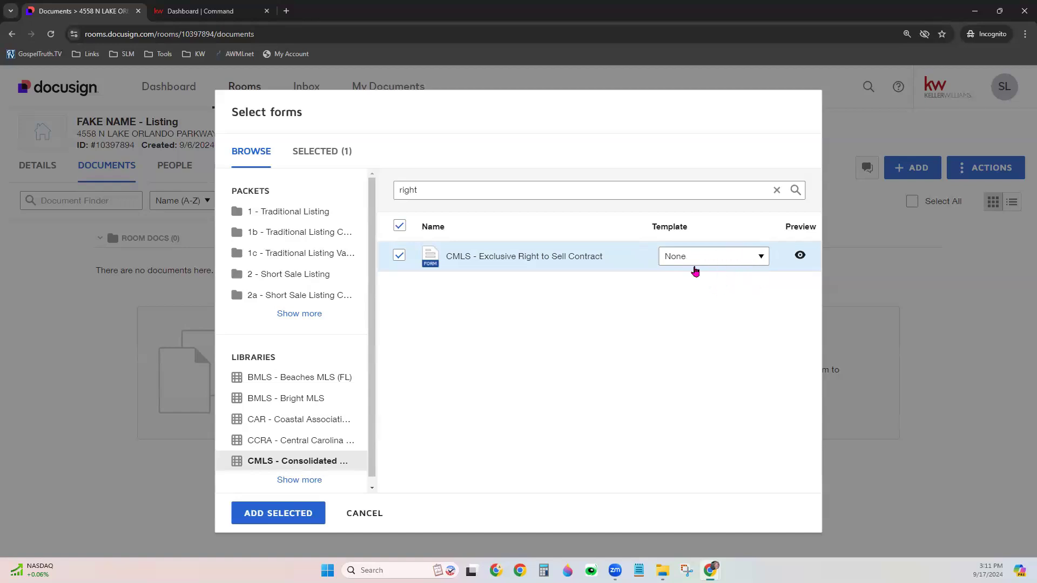
Apply a saved agent template to the contract and add it to the room
{"action": "left_click", "coordinate": [740, 260]}
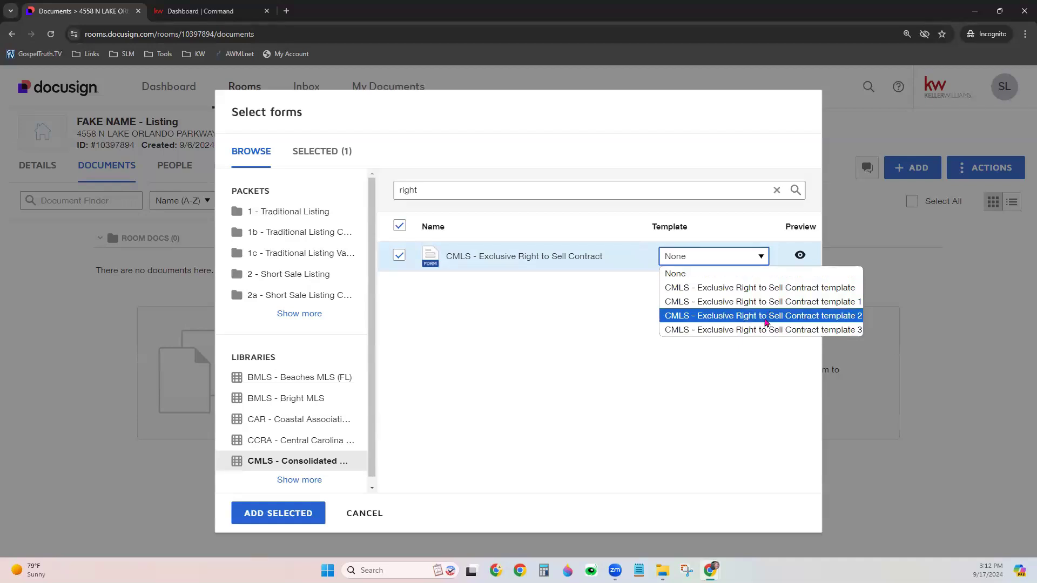
{"action": "left_click", "coordinate": [765, 318]}
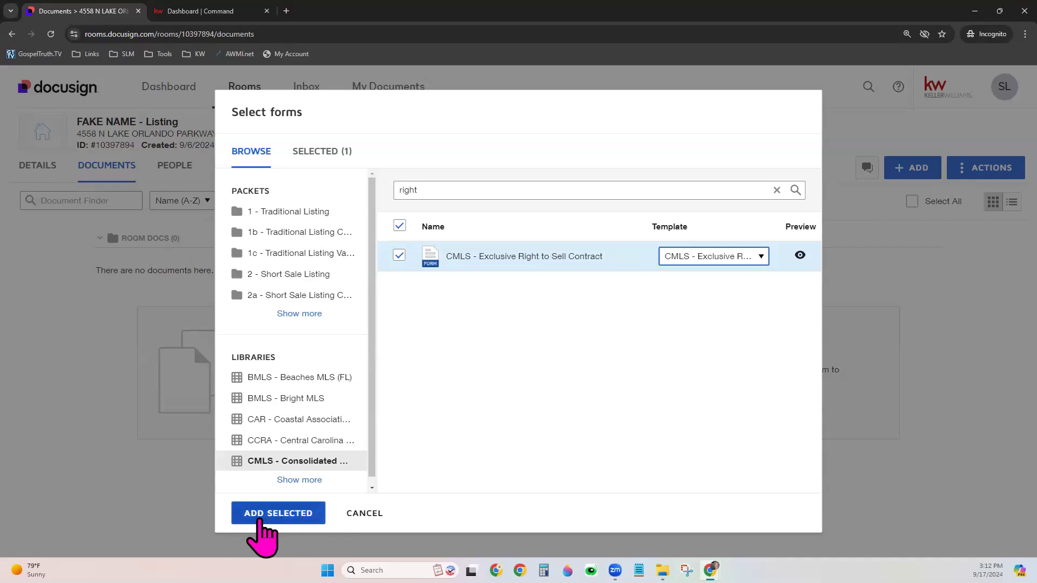
{"action": "left_click", "coordinate": [270, 516]}
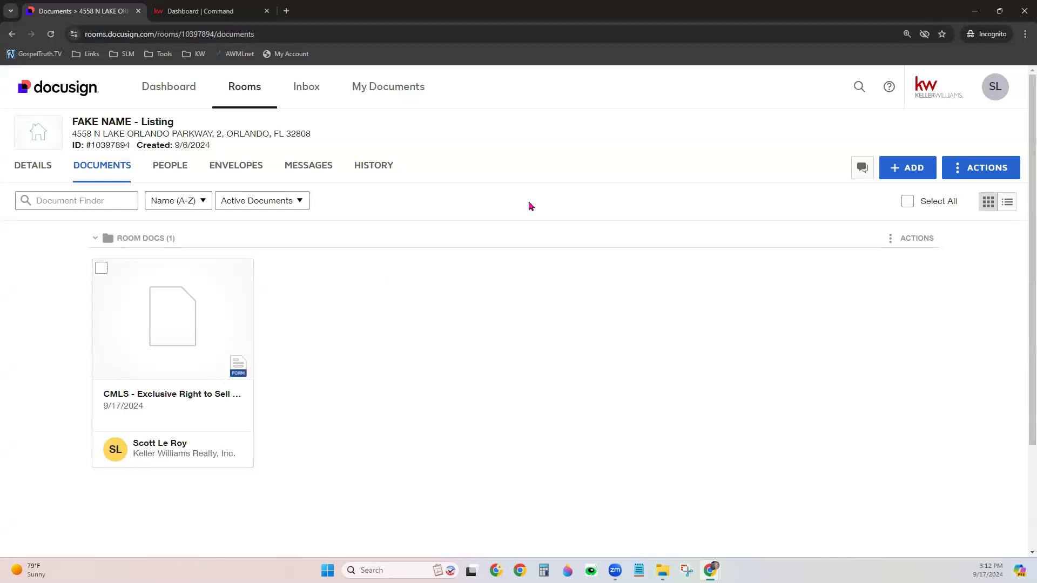
Switch to Docusign eSignature and start a new template from the Templates page
{"action": "left_click", "coordinate": [1000, 93]}
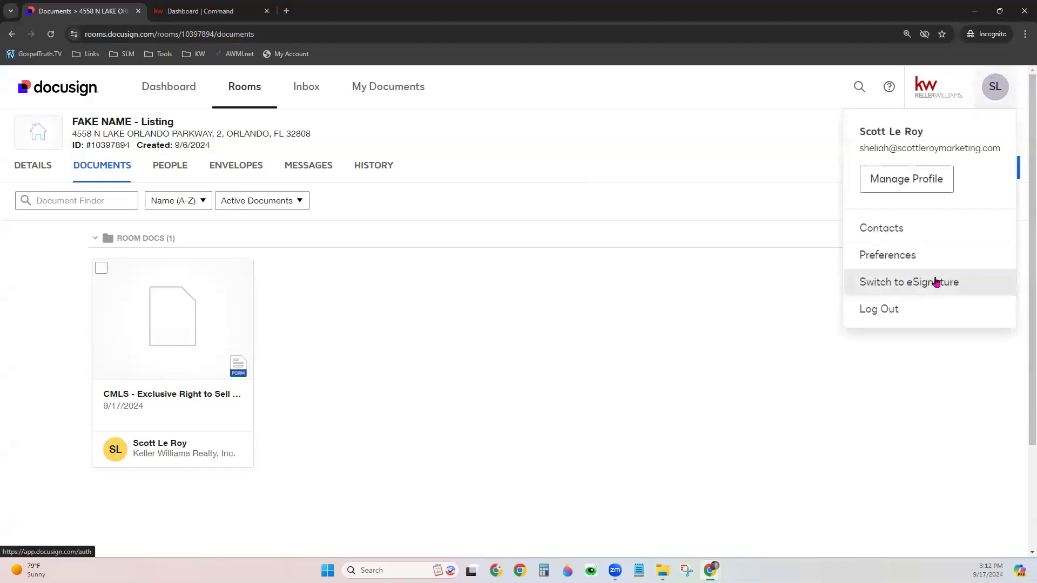
{"action": "left_click", "coordinate": [954, 283]}
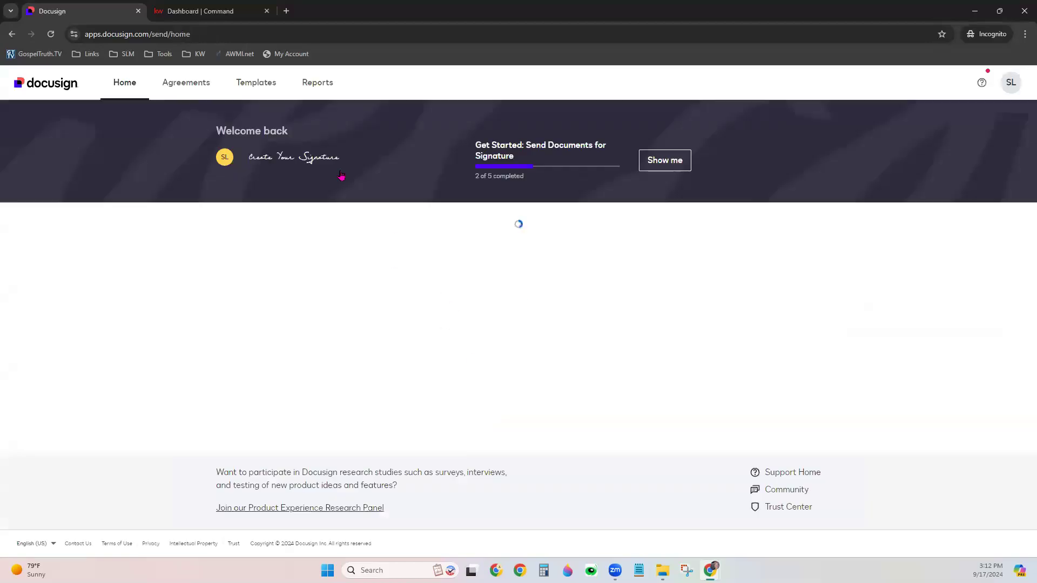
{"action": "left_click", "coordinate": [256, 83]}
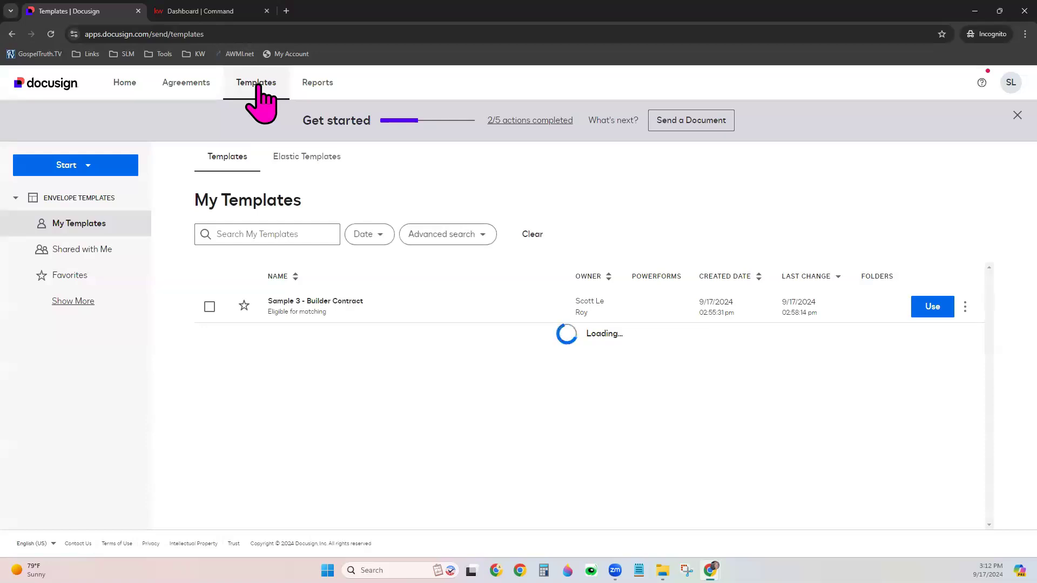
{"action": "left_click", "coordinate": [70, 165]}
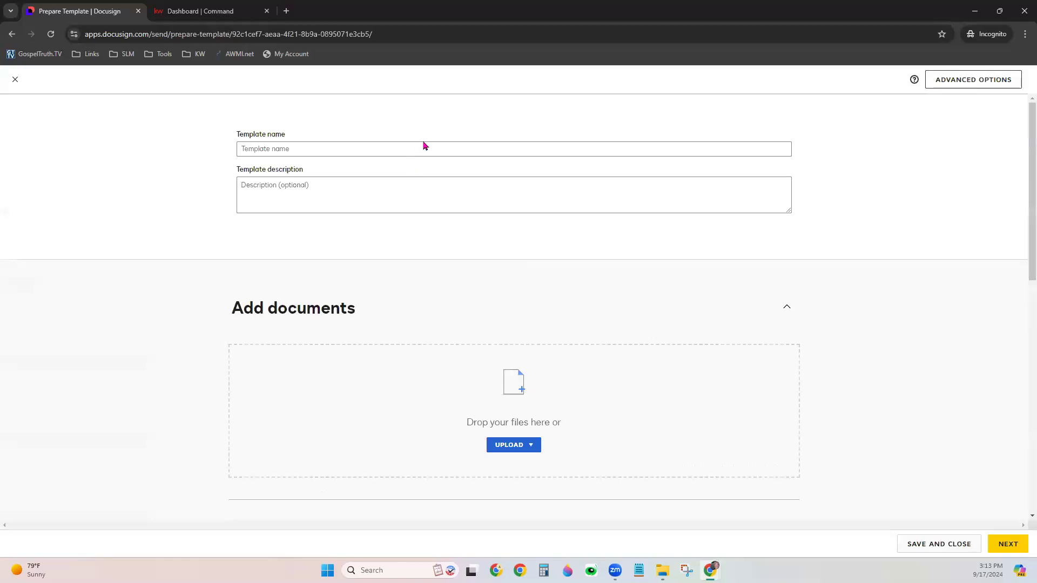
Enter 'Sample Custom Template' as the template name
{"action": "left_click", "coordinate": [420, 146]}
{"action": "type", "text": "Samp"}
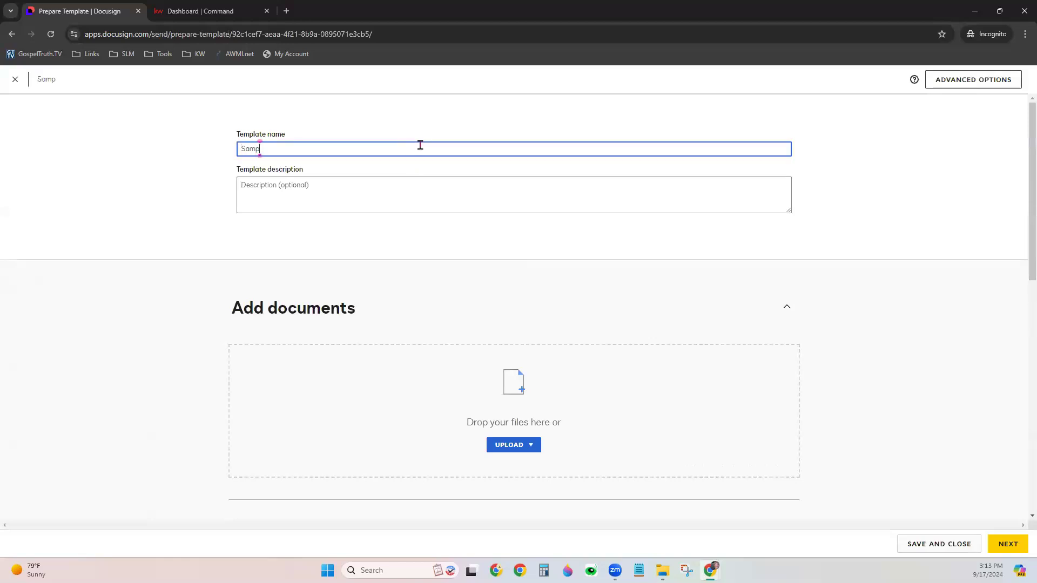
{"action": "type", "text": "le Custom Template"}
{"action": "key", "text": "Tab"}
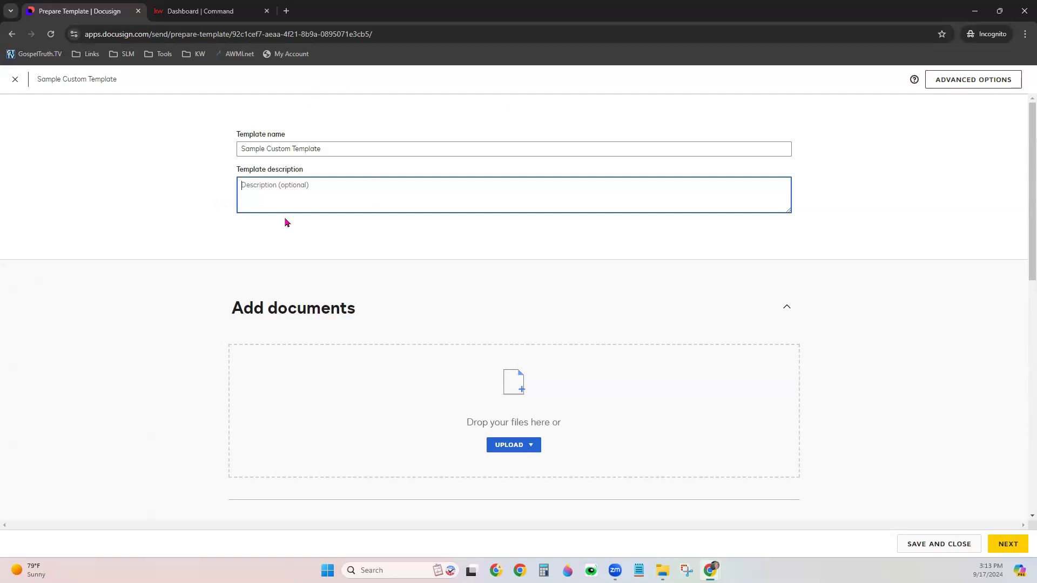
Upload SAMPLE CUSTOM DOCUMENT from the Downloads folder as the template's document
{"action": "scroll", "coordinate": [471, 328], "scroll_direction": "down", "scroll_amount": 2}
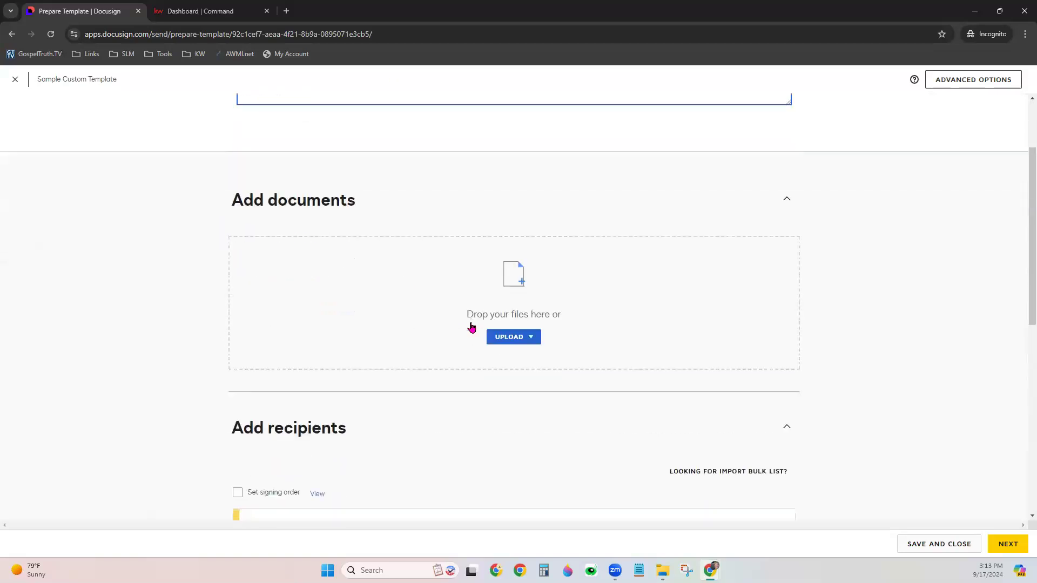
{"action": "left_click", "coordinate": [503, 337]}
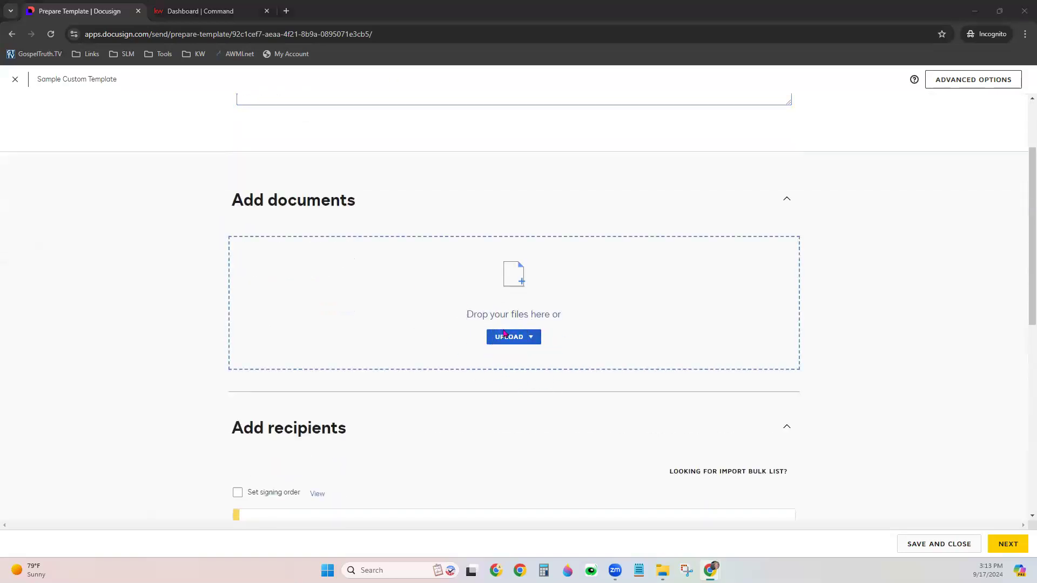
{"action": "left_click", "coordinate": [141, 102]}
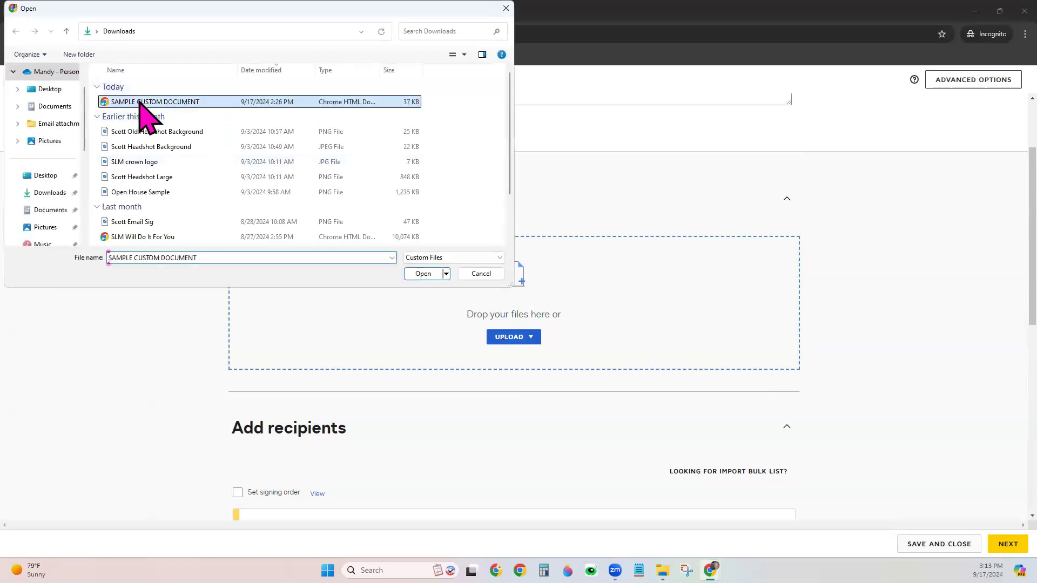
{"action": "left_click", "coordinate": [423, 273]}
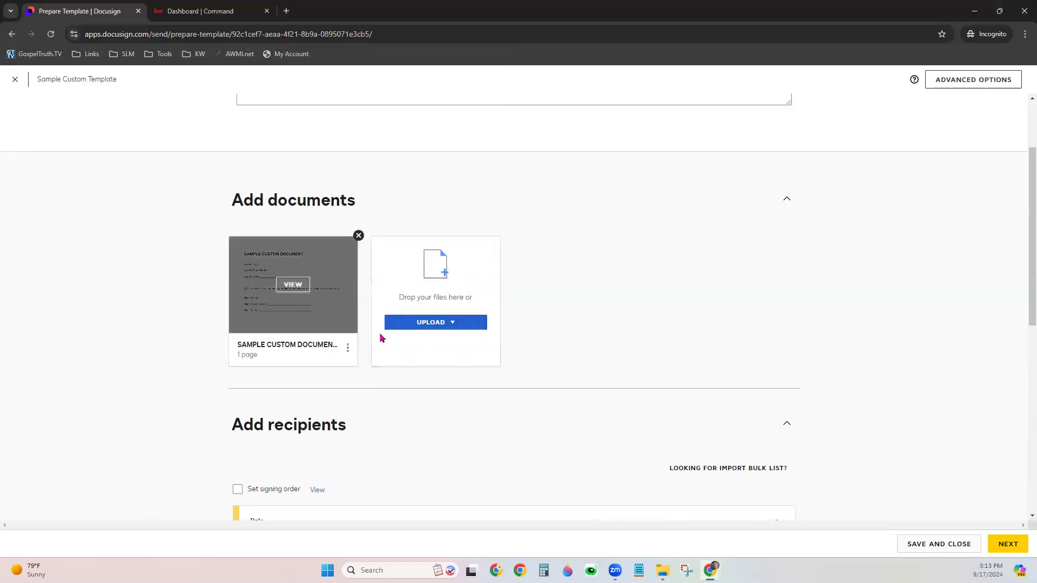
Set the template's recipient roles to 'Buyer One' and 'Buyer Agent'
{"action": "scroll", "coordinate": [589, 395], "scroll_direction": "down", "scroll_amount": 4}
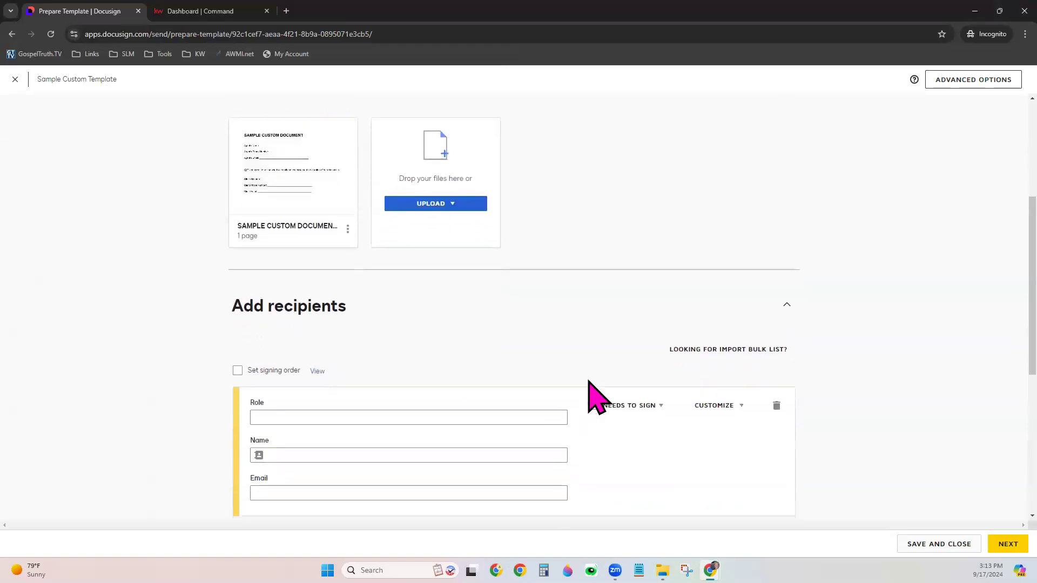
{"action": "scroll", "coordinate": [591, 378], "scroll_direction": "down", "scroll_amount": 1}
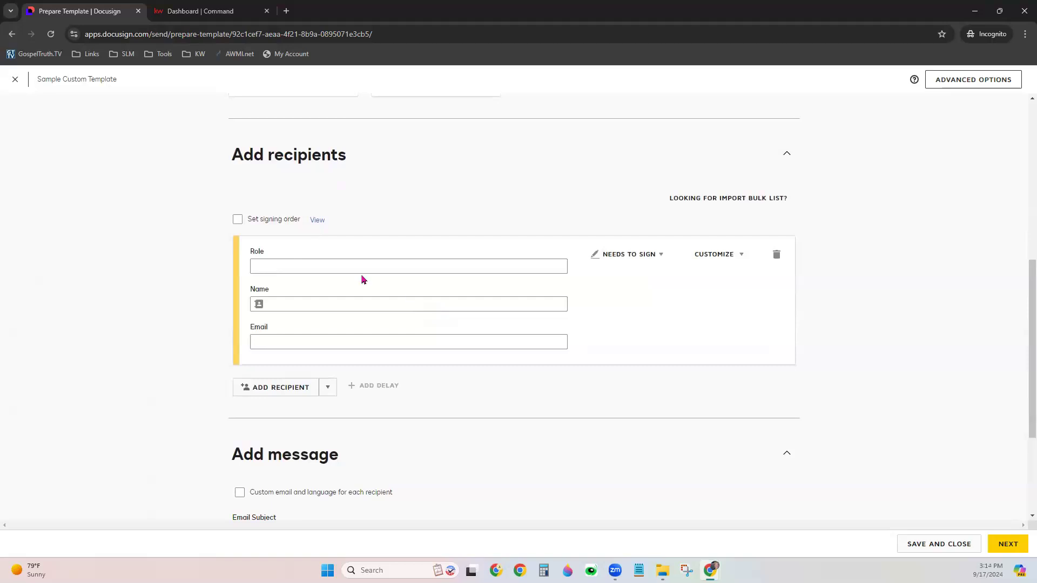
{"action": "left_click", "coordinate": [354, 261]}
{"action": "type", "text": "Buyer One"}
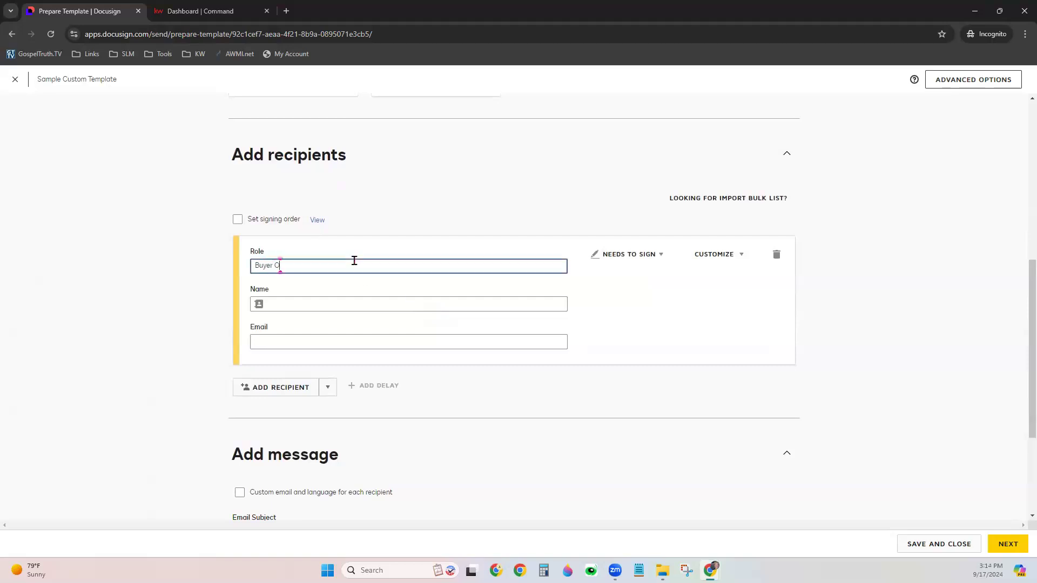
{"action": "left_click", "coordinate": [289, 391]}
{"action": "left_click", "coordinate": [345, 411]}
{"action": "type", "text": "Buyer Agent"}
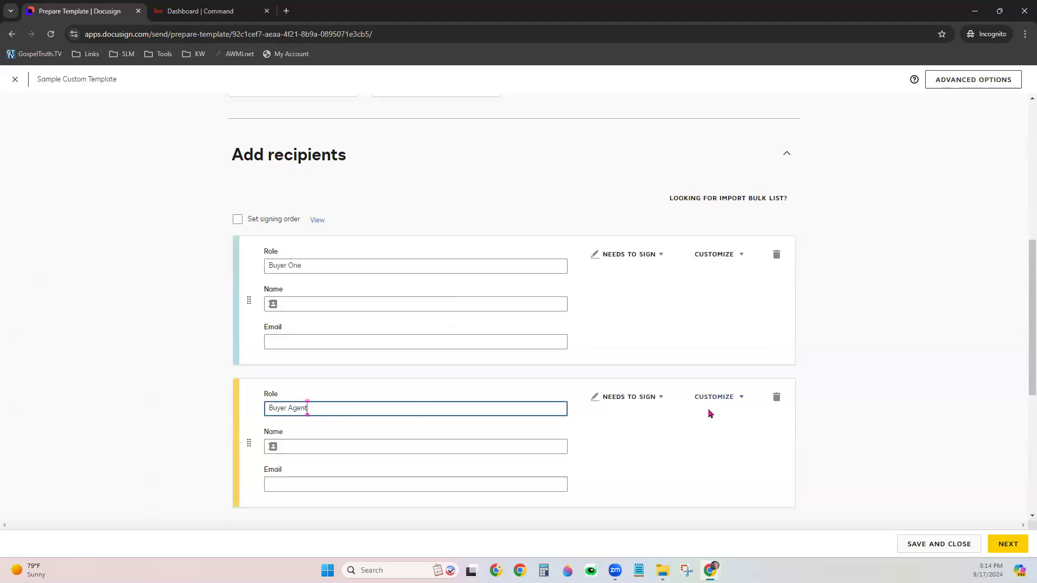
{"action": "left_click", "coordinate": [607, 475]}
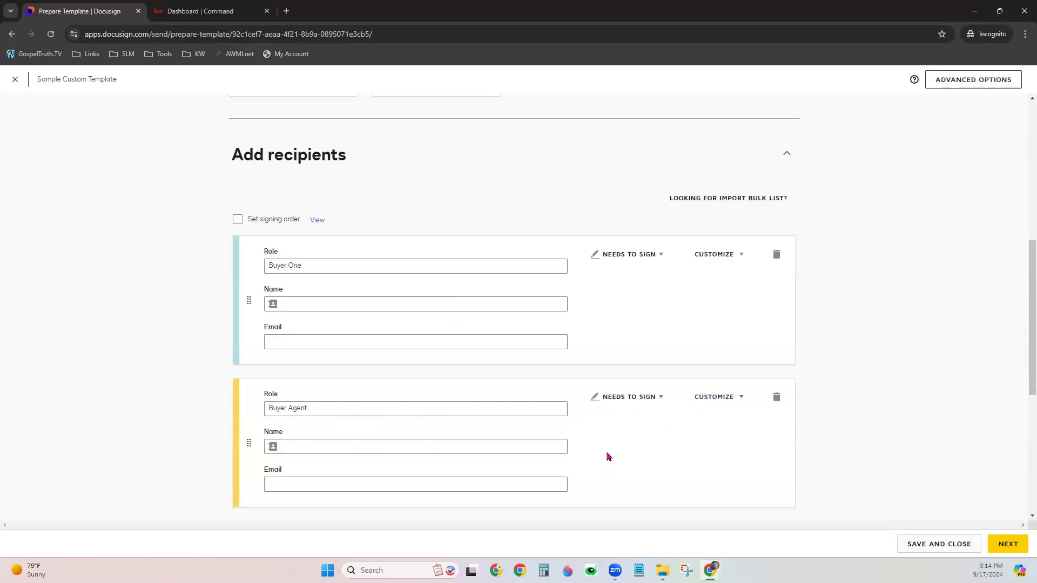
{"action": "scroll", "coordinate": [607, 443], "scroll_direction": "down", "scroll_amount": 2}
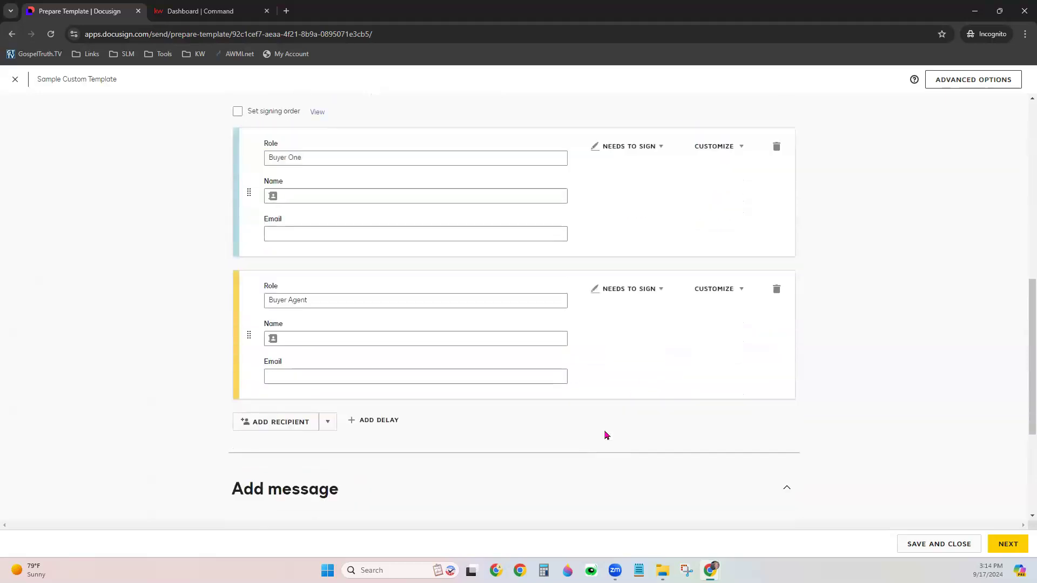
{"action": "scroll", "coordinate": [606, 434], "scroll_direction": "down", "scroll_amount": 4}
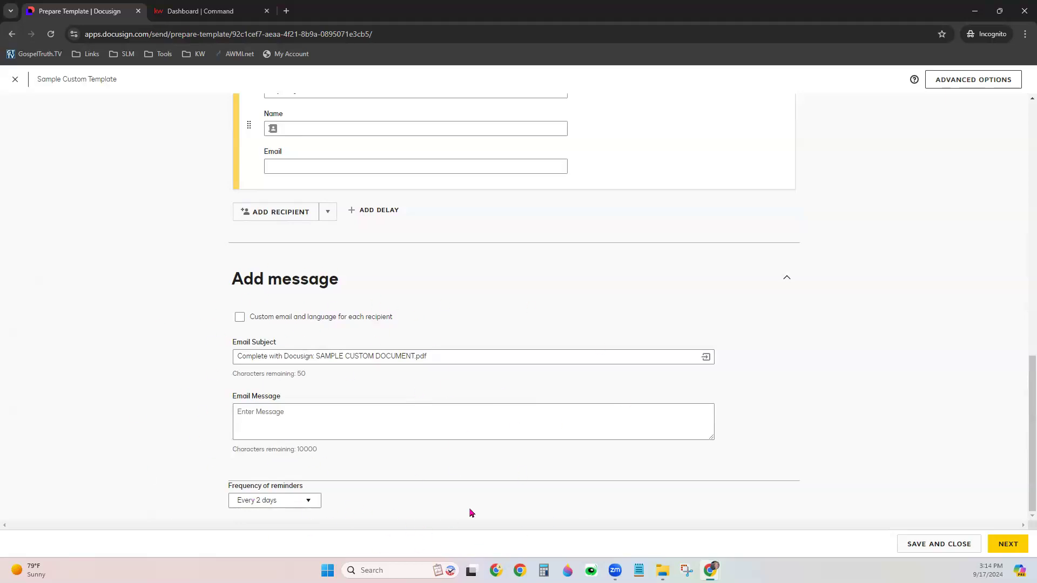
Go to the Add Fields page and assign new fields to Buyer Agent
{"action": "left_click", "coordinate": [1014, 544]}
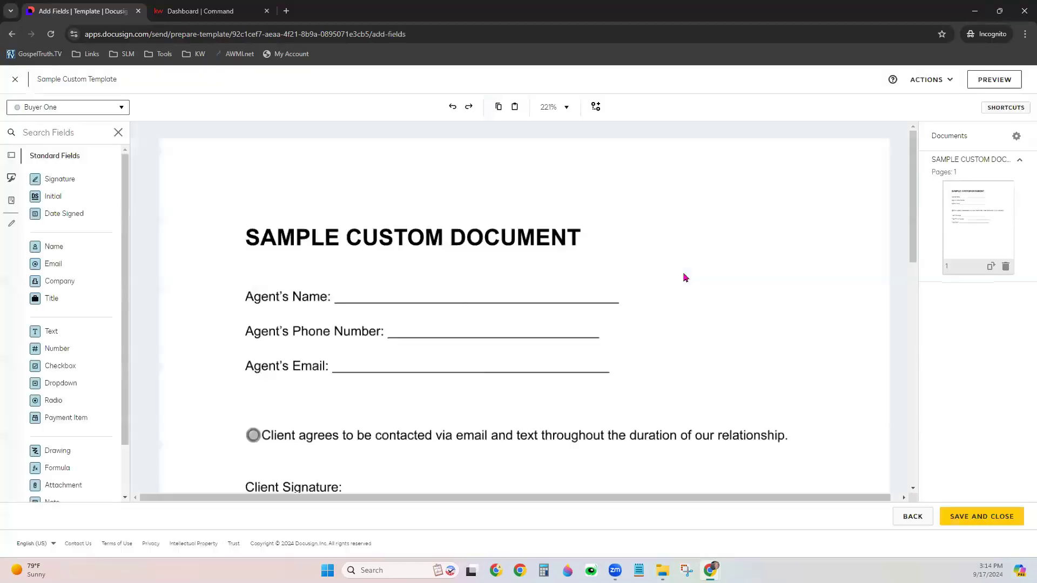
{"action": "scroll", "coordinate": [685, 270], "scroll_direction": "down", "scroll_amount": 2}
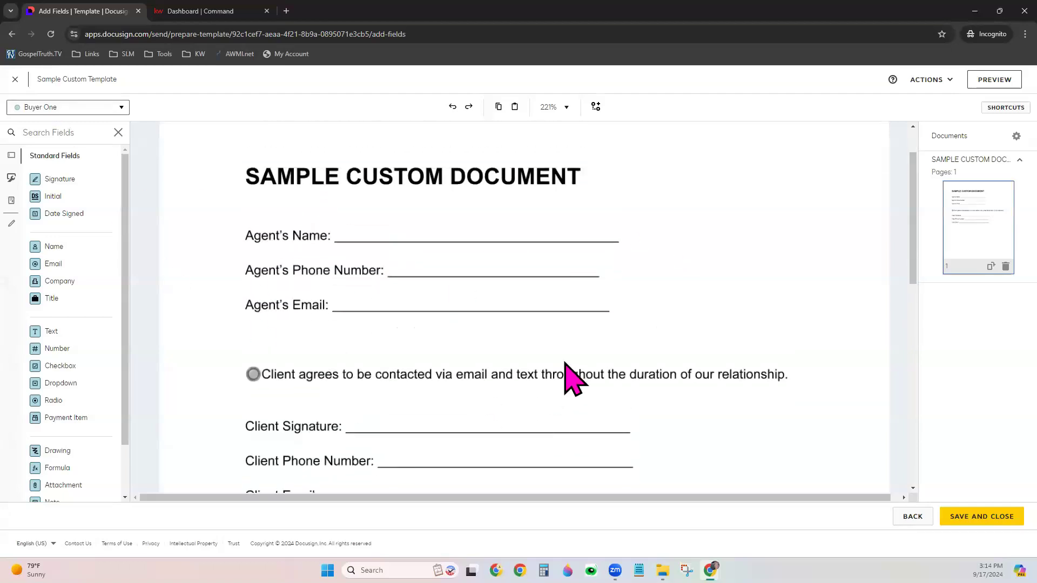
{"action": "scroll", "coordinate": [563, 378], "scroll_direction": "down", "scroll_amount": 1}
{"action": "scroll", "coordinate": [566, 372], "scroll_direction": "up", "scroll_amount": 1}
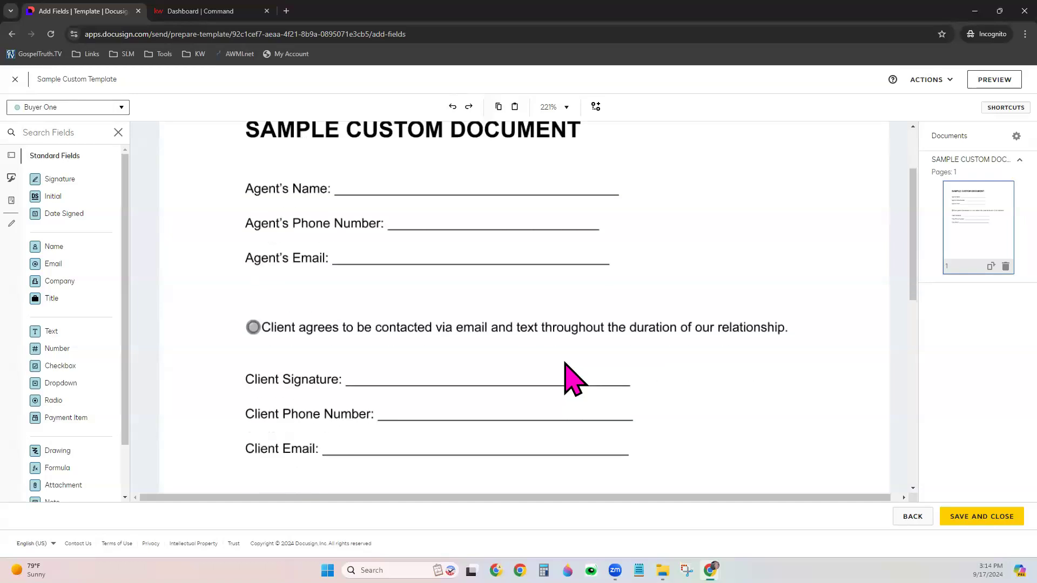
{"action": "left_click", "coordinate": [71, 111]}
{"action": "left_click", "coordinate": [66, 143]}
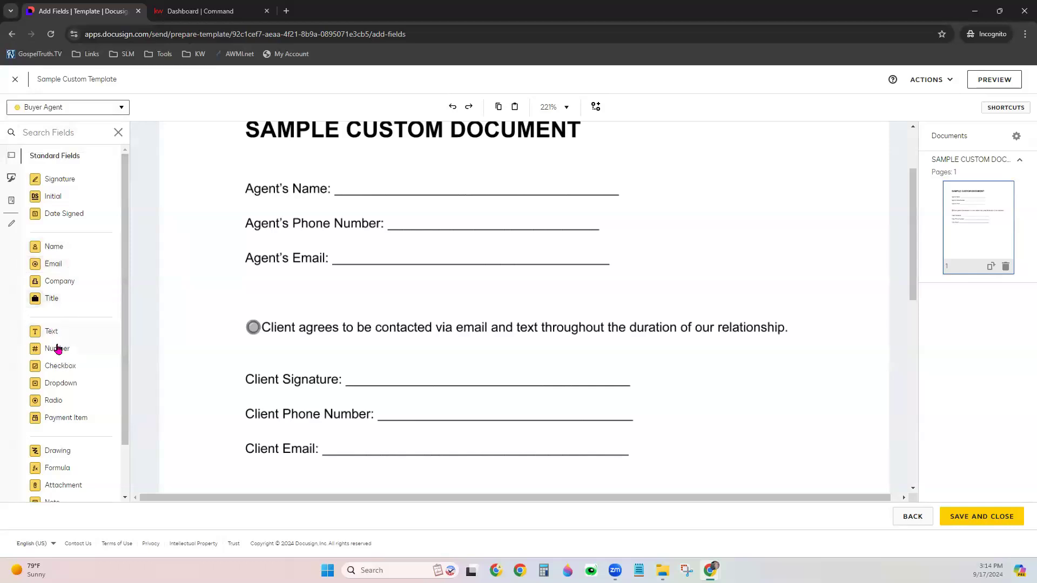
Place a widened text field on Agent's Phone Number, pre-filled with a sample phone number
{"action": "left_click_drag", "start_coordinate": [64, 332], "coordinate": [392, 212]}
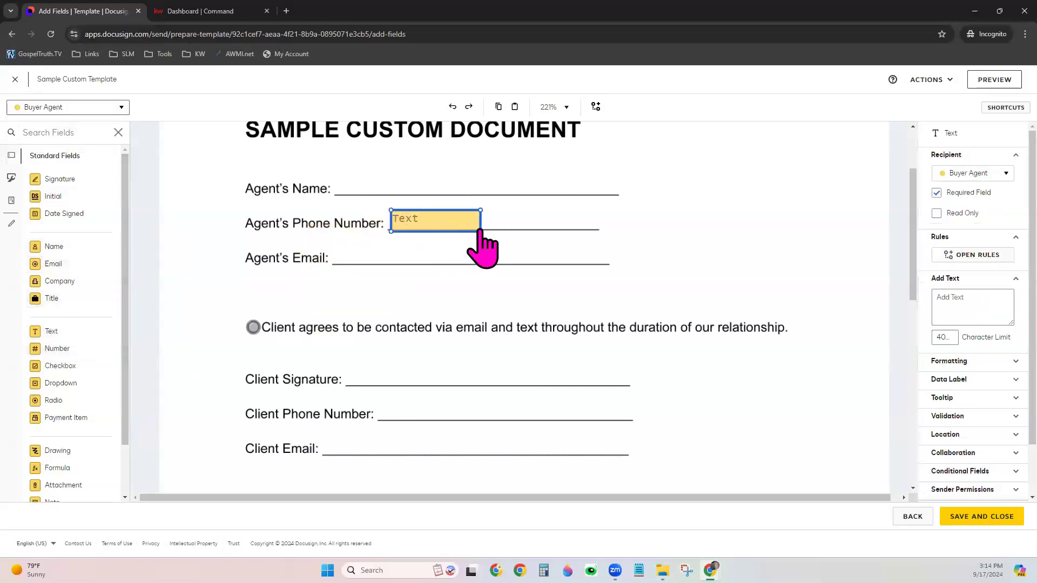
{"action": "left_click_drag", "start_coordinate": [479, 231], "coordinate": [604, 230]}
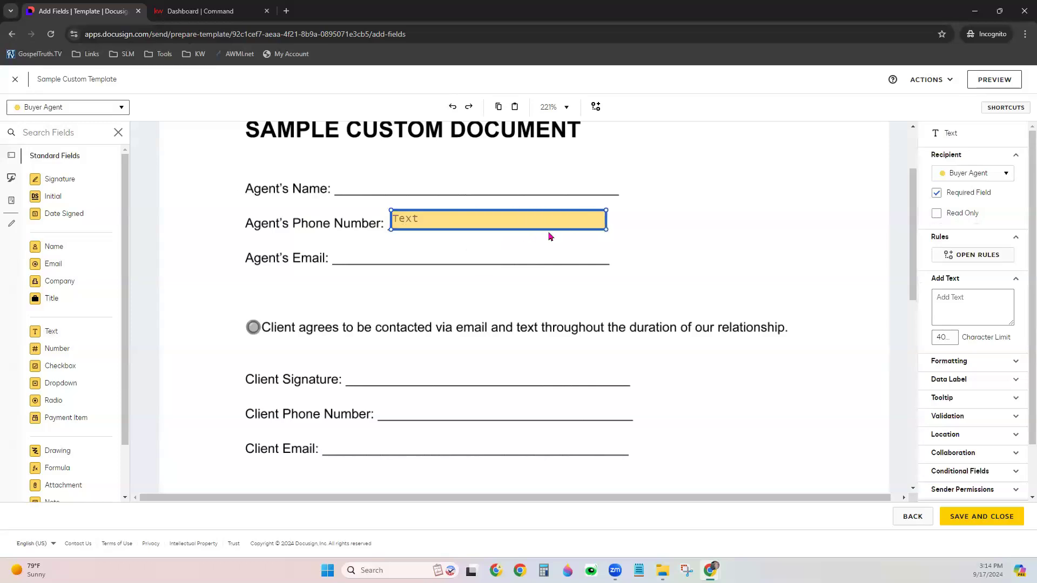
{"action": "left_click", "coordinate": [524, 219]}
{"action": "type", "text": "123-"}
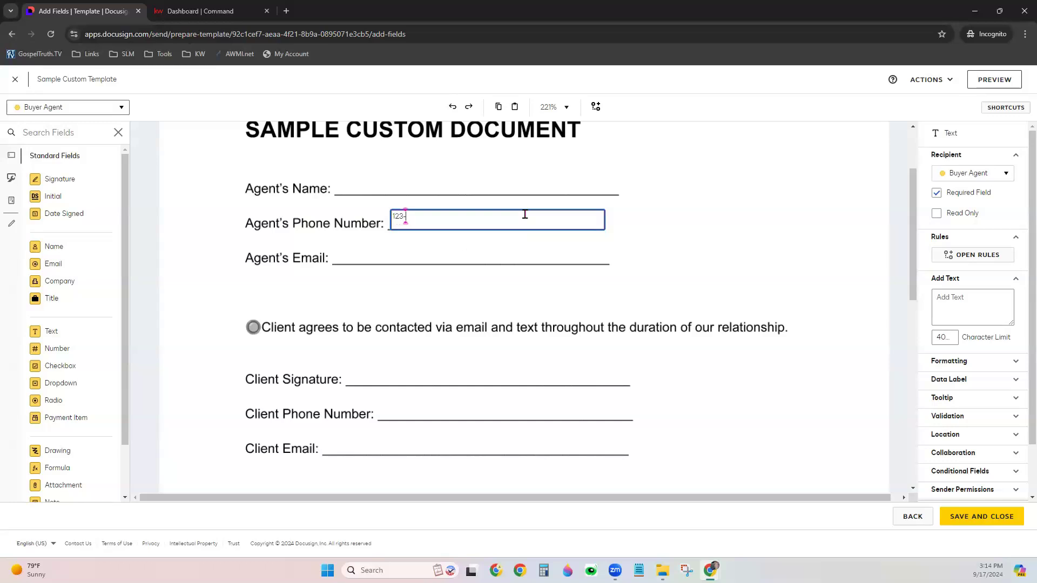
{"action": "type", "text": "456-7899"}
{"action": "left_click", "coordinate": [246, 276]}
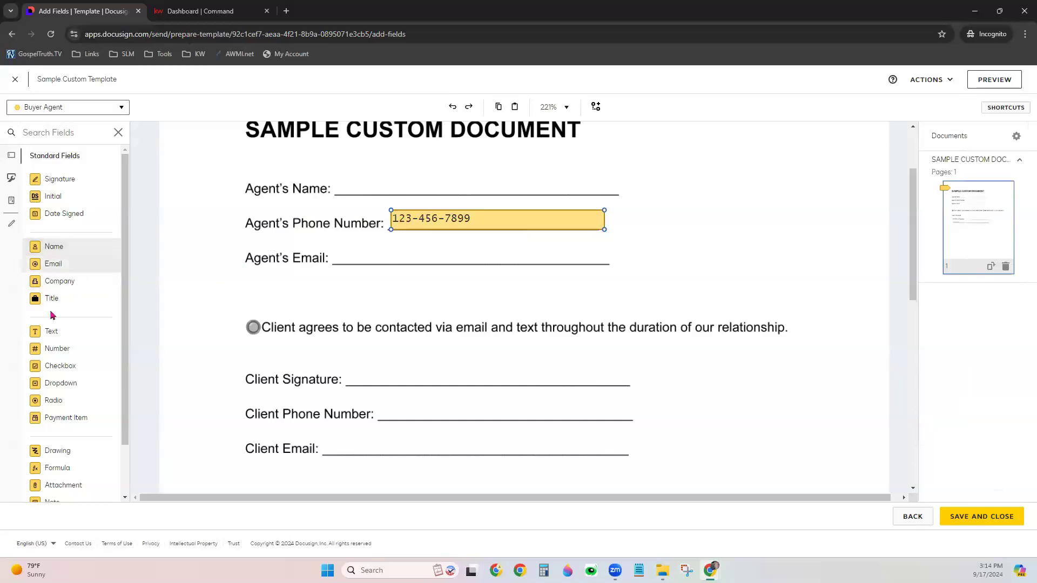
Add a placeholder e-mail text field on Agent's Email and a Full Name field at Agent's Name
{"action": "left_click_drag", "start_coordinate": [54, 331], "coordinate": [355, 250]}
{"action": "left_click_drag", "start_coordinate": [422, 265], "coordinate": [610, 265]}
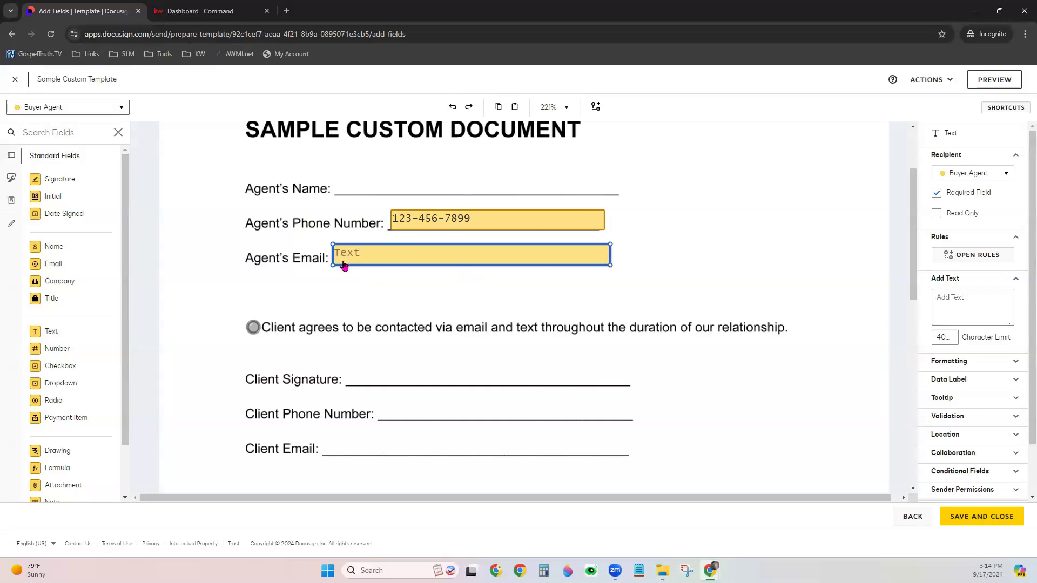
{"action": "double_click", "coordinate": [343, 265]}
{"action": "type", "text": "Your"}
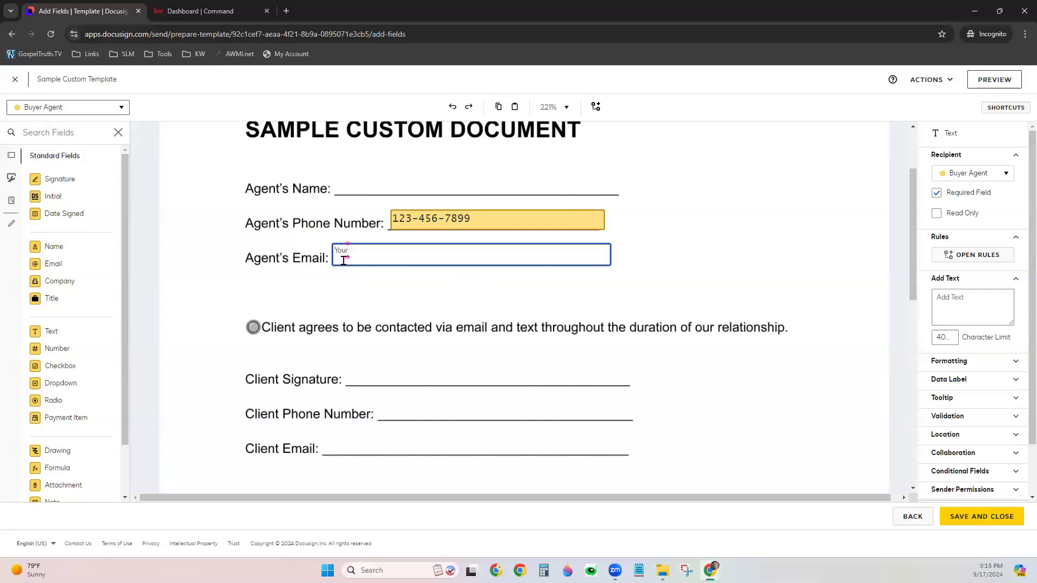
{"action": "type", "text": "email@email.com"}
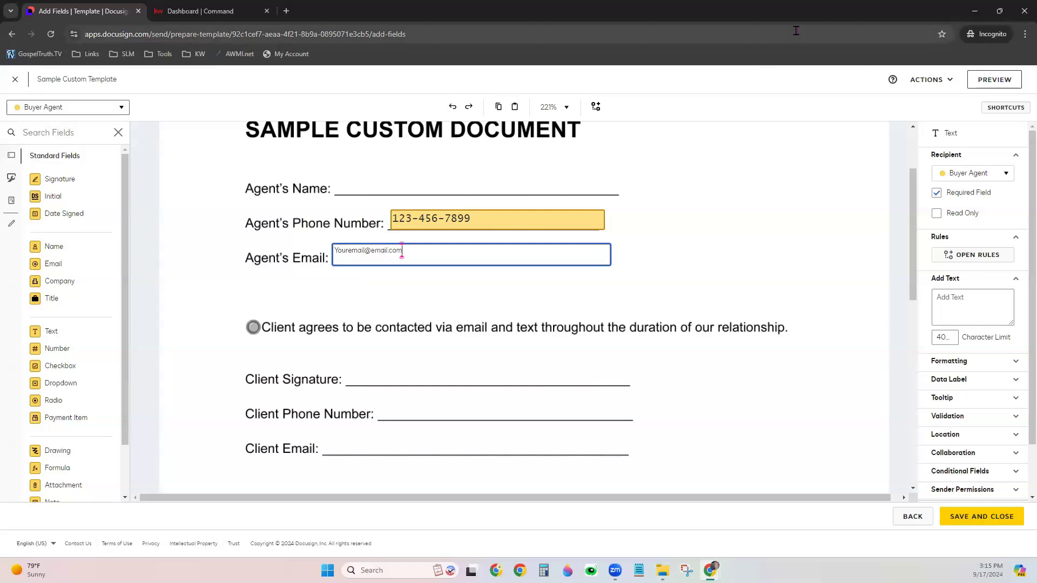
{"action": "left_click", "coordinate": [195, 294]}
{"action": "left_click_drag", "start_coordinate": [53, 247], "coordinate": [336, 186]}
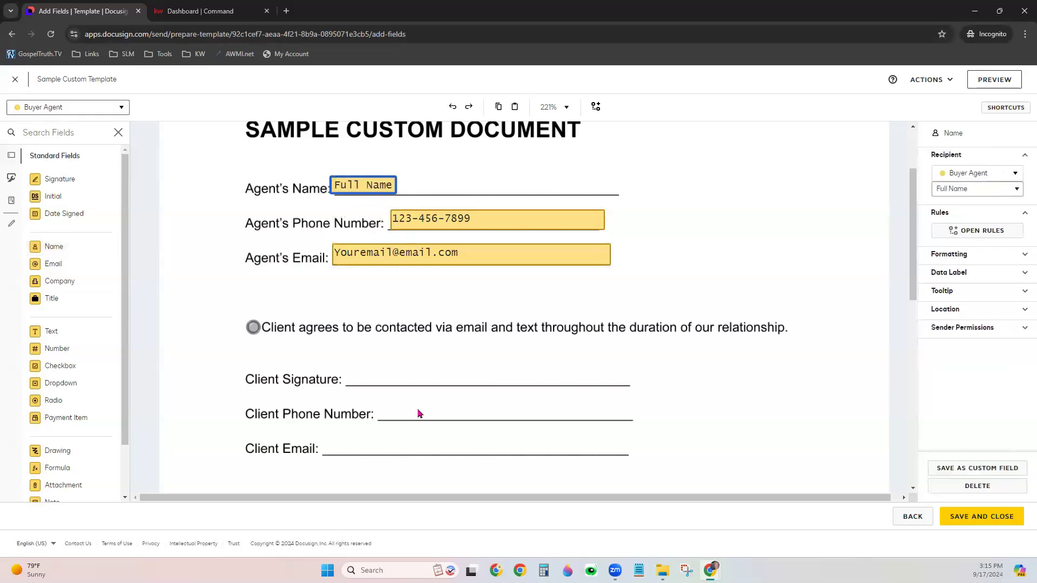
{"action": "scroll", "coordinate": [400, 375], "scroll_direction": "down", "scroll_amount": 1}
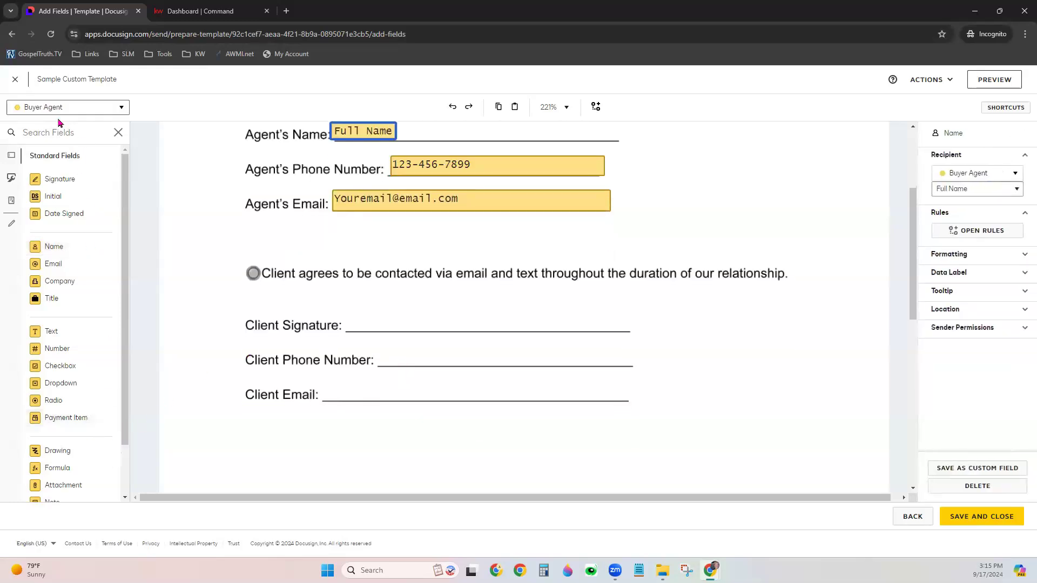
Switch fields to Buyer One and place a radio button on the client consent circle
{"action": "left_click", "coordinate": [61, 108]}
{"action": "left_click", "coordinate": [79, 126]}
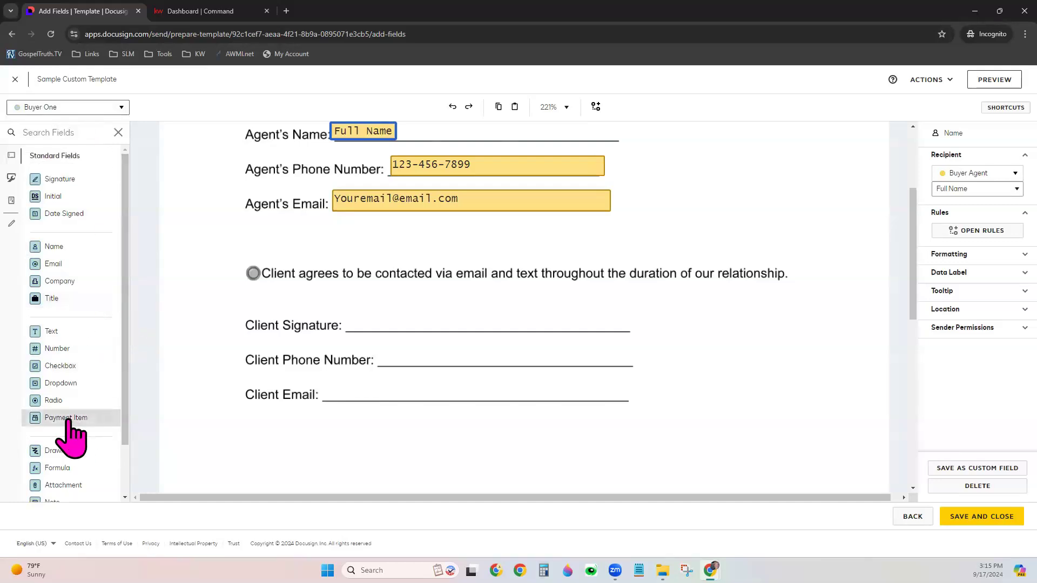
{"action": "left_click_drag", "start_coordinate": [54, 400], "coordinate": [246, 265]}
{"action": "left_click", "coordinate": [273, 346]}
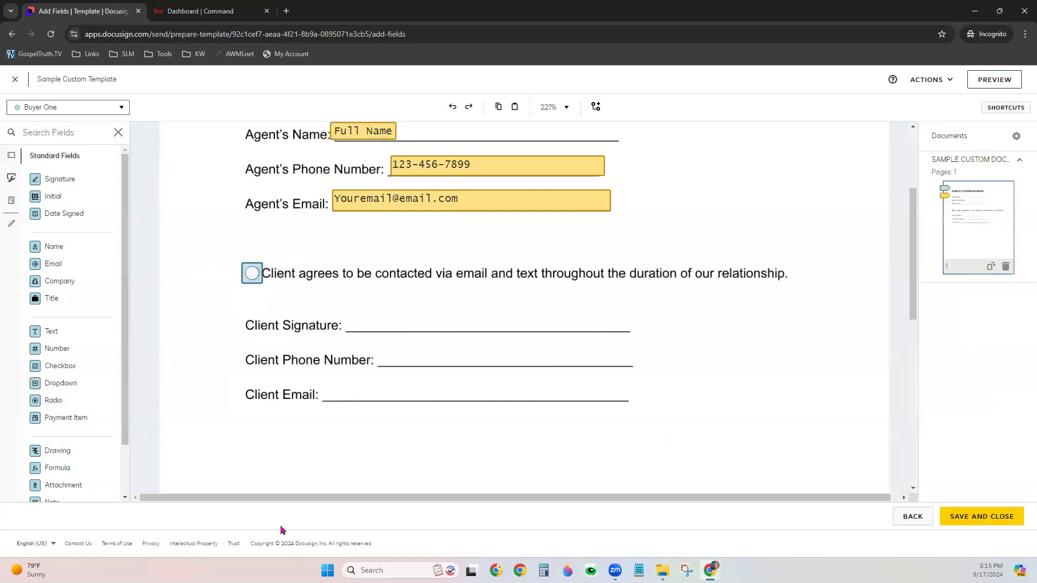
Add text fields on the Client Phone Number and Client Email lines, stretched along them
{"action": "left_click_drag", "start_coordinate": [97, 332], "coordinate": [380, 352]}
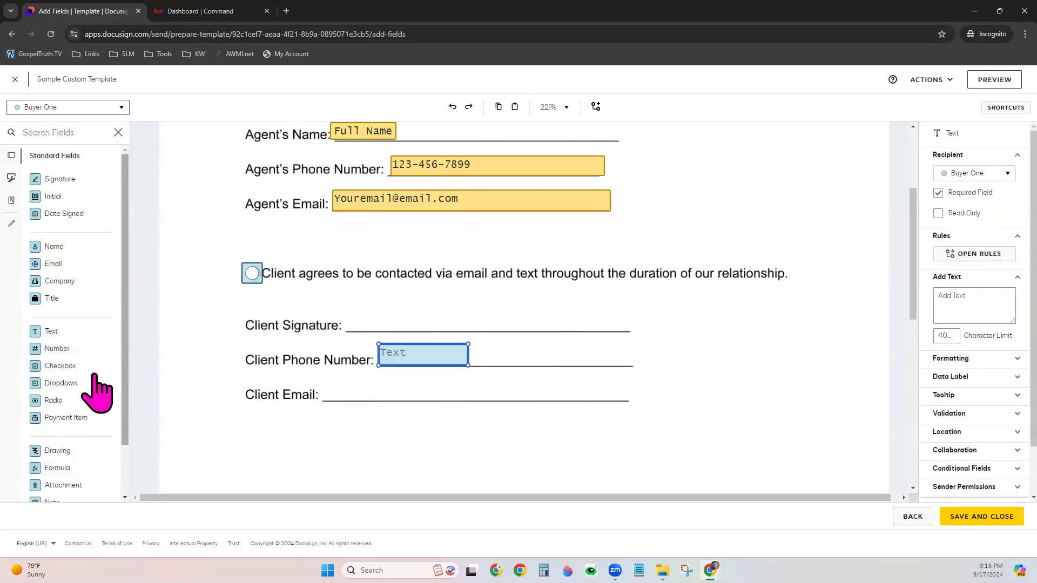
{"action": "left_click_drag", "start_coordinate": [73, 332], "coordinate": [331, 398]}
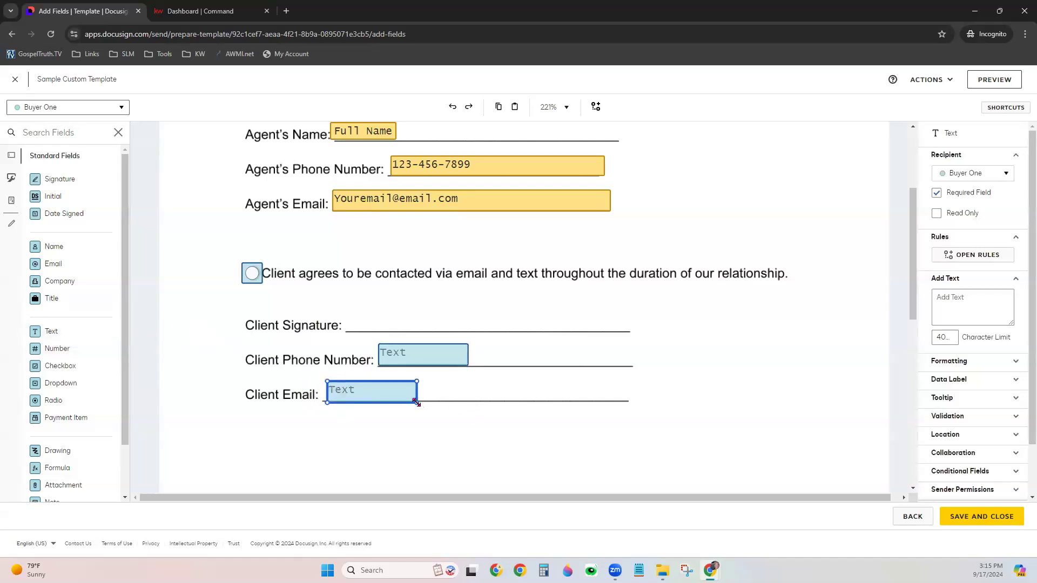
{"action": "left_click_drag", "start_coordinate": [417, 403], "coordinate": [627, 401]}
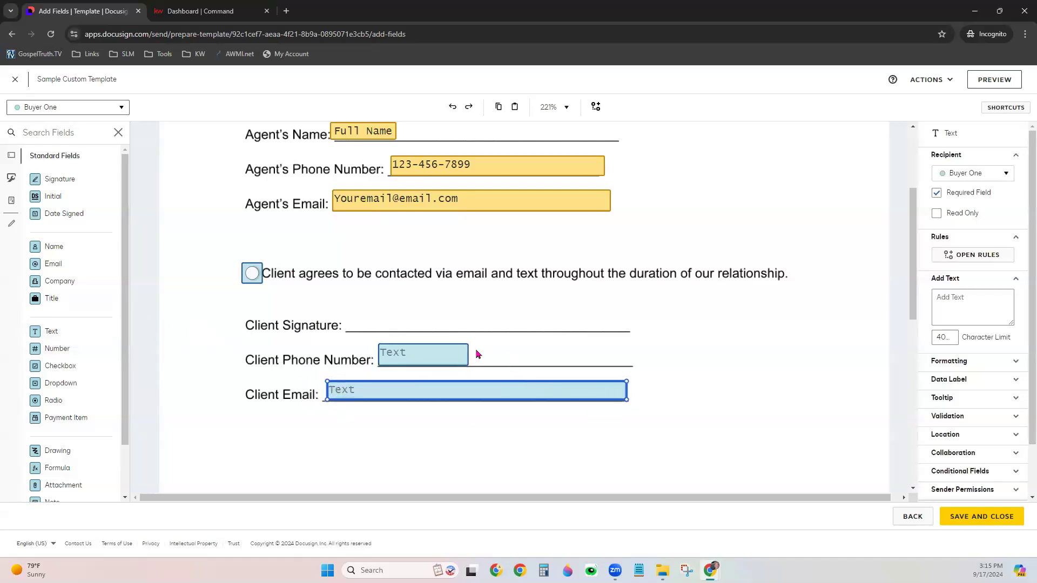
{"action": "left_click_drag", "start_coordinate": [467, 366], "coordinate": [633, 368]}
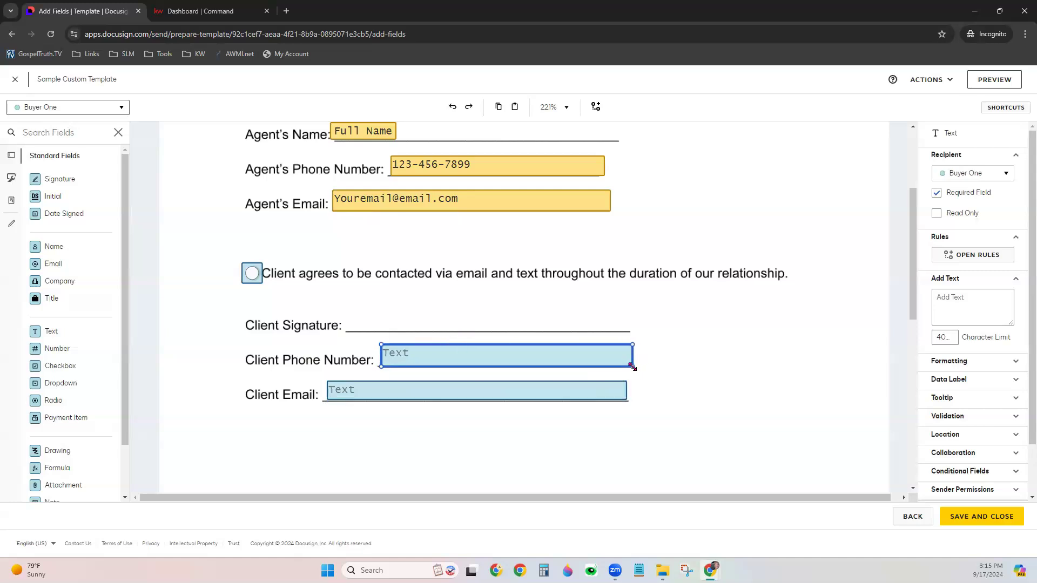
Place a Signature field and a Date Signed field on the Client Signature line
{"action": "left_click", "coordinate": [59, 179]}
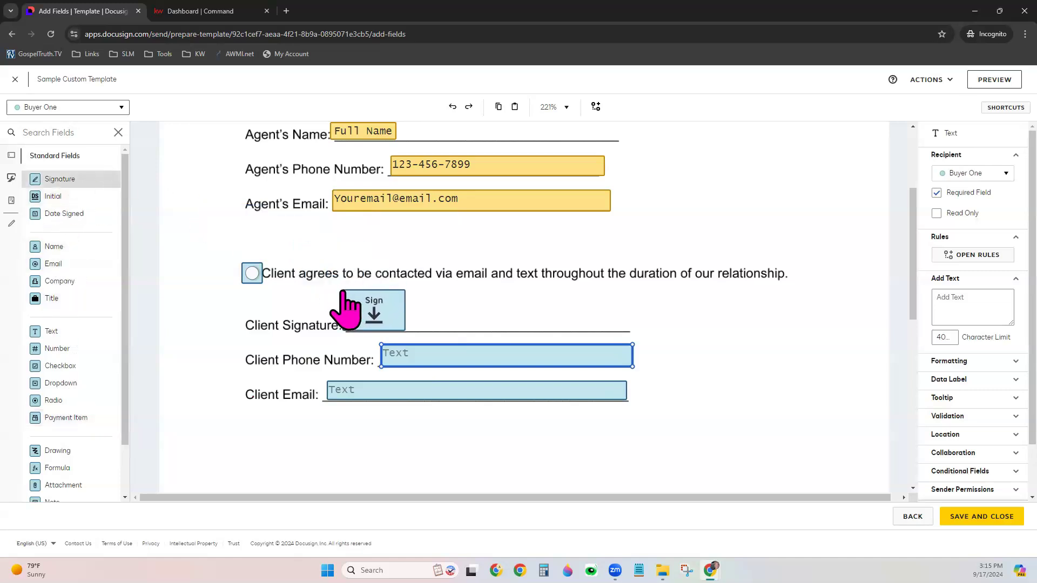
{"action": "left_click", "coordinate": [346, 293]}
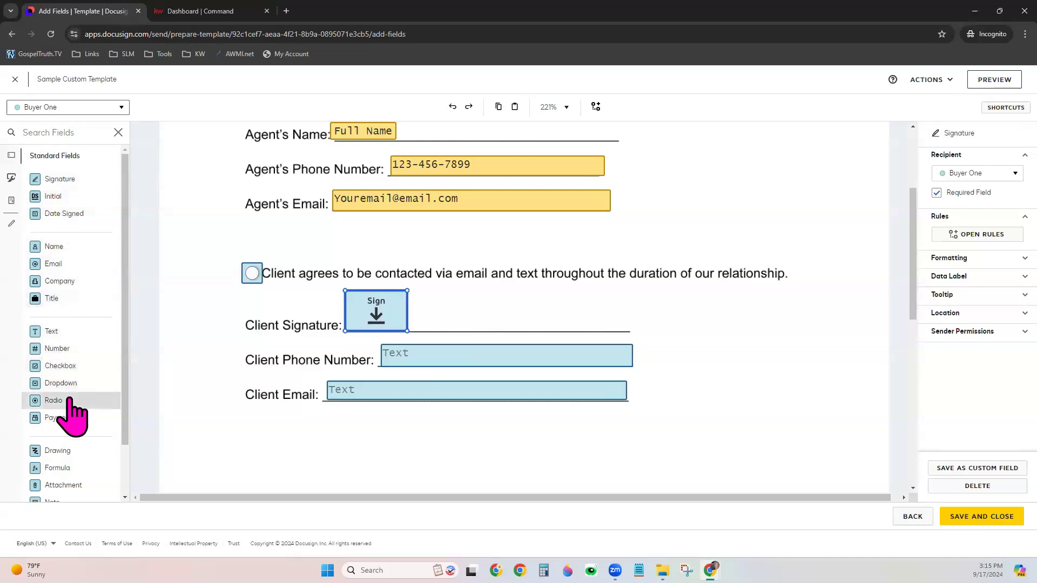
{"action": "left_click", "coordinate": [64, 213]}
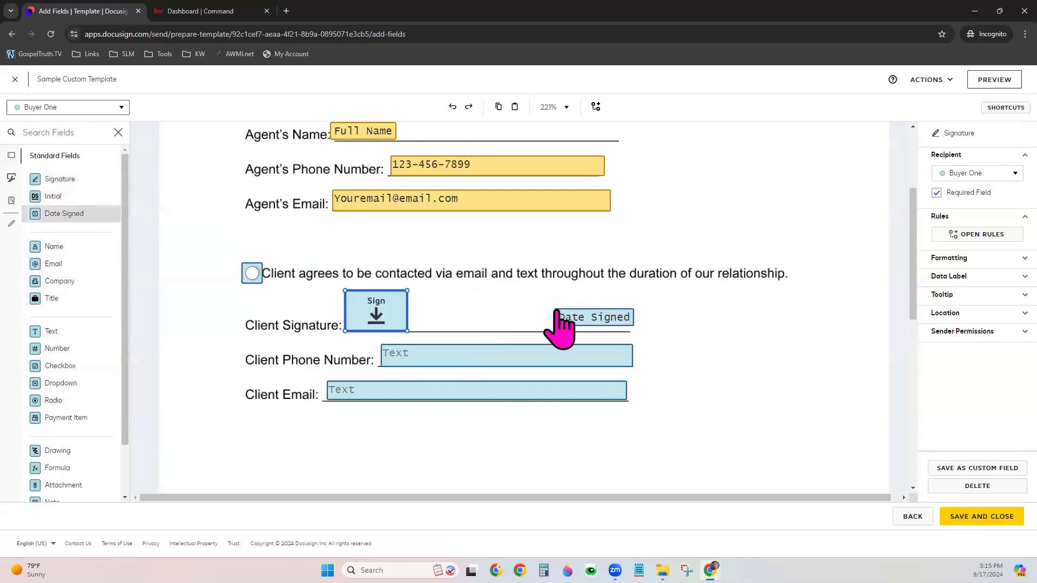
{"action": "left_click", "coordinate": [553, 317]}
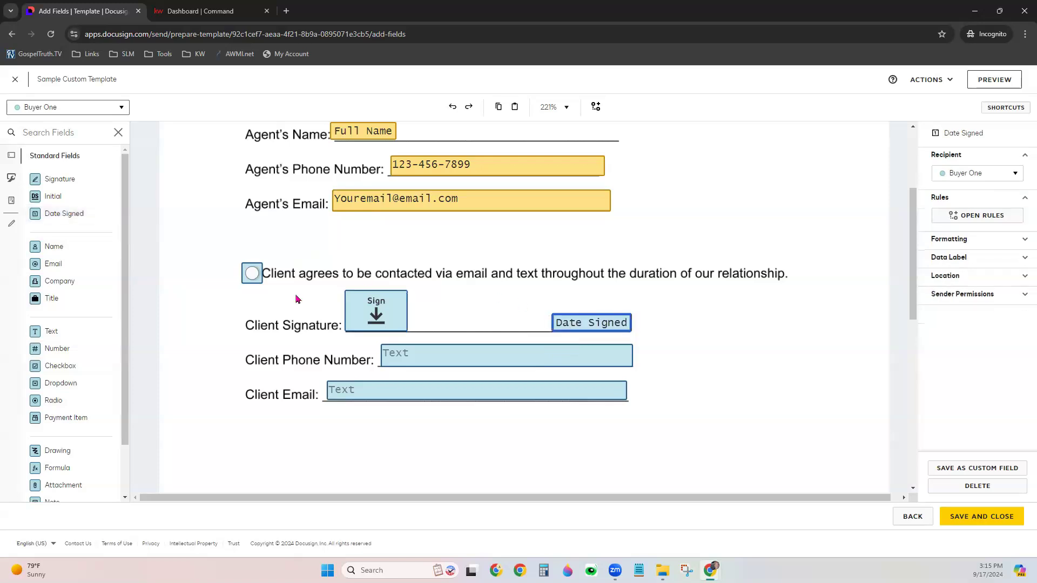
{"action": "left_click", "coordinate": [350, 428]}
{"action": "scroll", "coordinate": [736, 498], "scroll_direction": "up", "scroll_amount": 3}
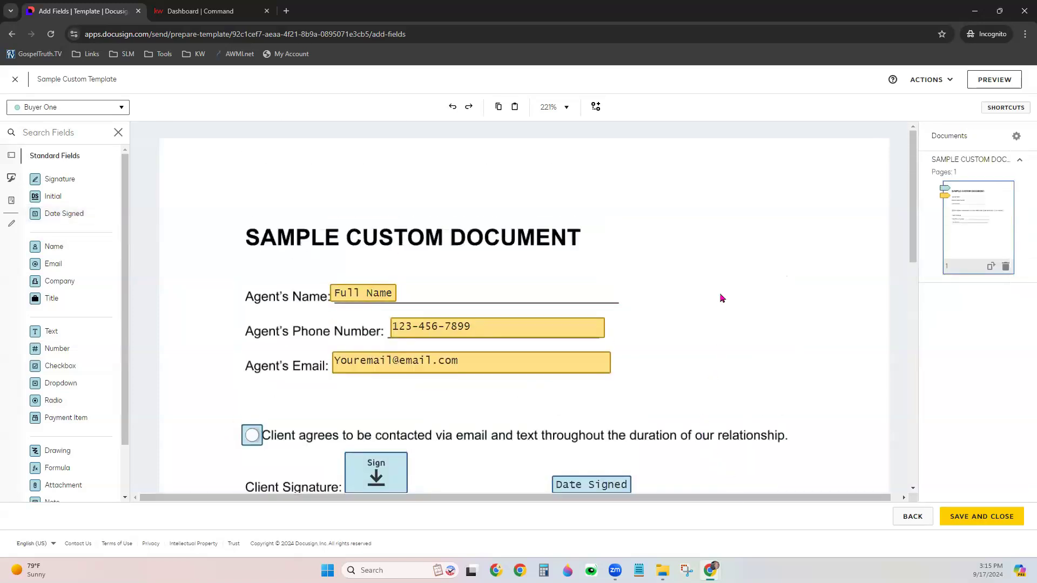
Save and close Sample Custom Template, then switch to Docusign Rooms from the account menu
{"action": "left_click", "coordinate": [987, 523]}
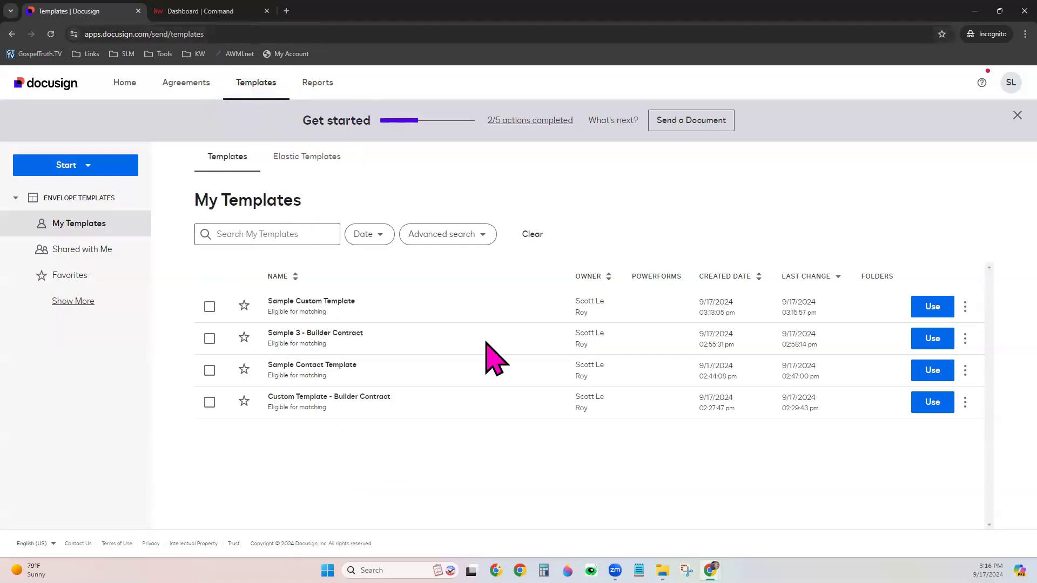
{"action": "left_click", "coordinate": [965, 307]}
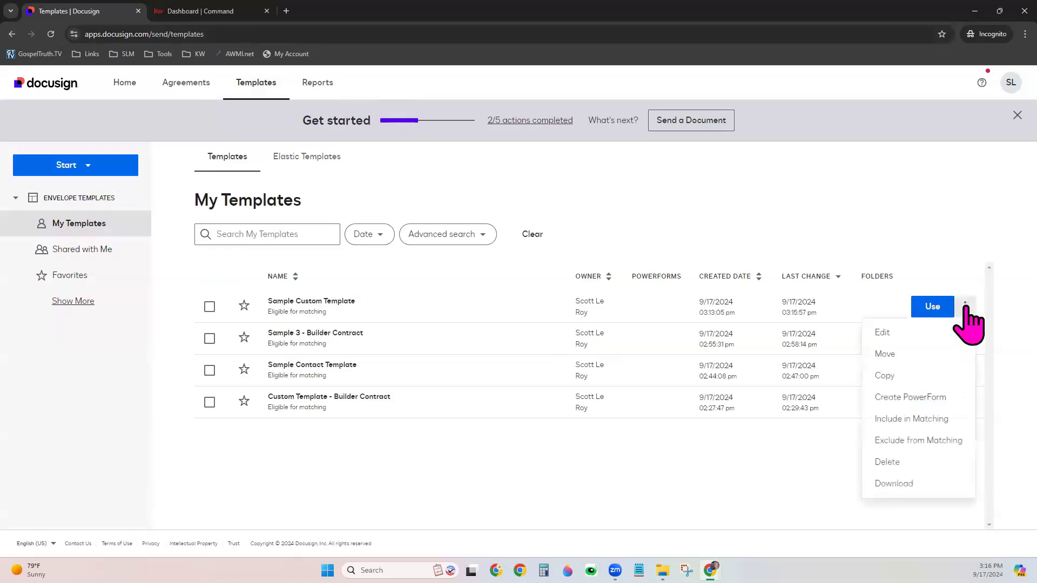
{"action": "left_click", "coordinate": [913, 223]}
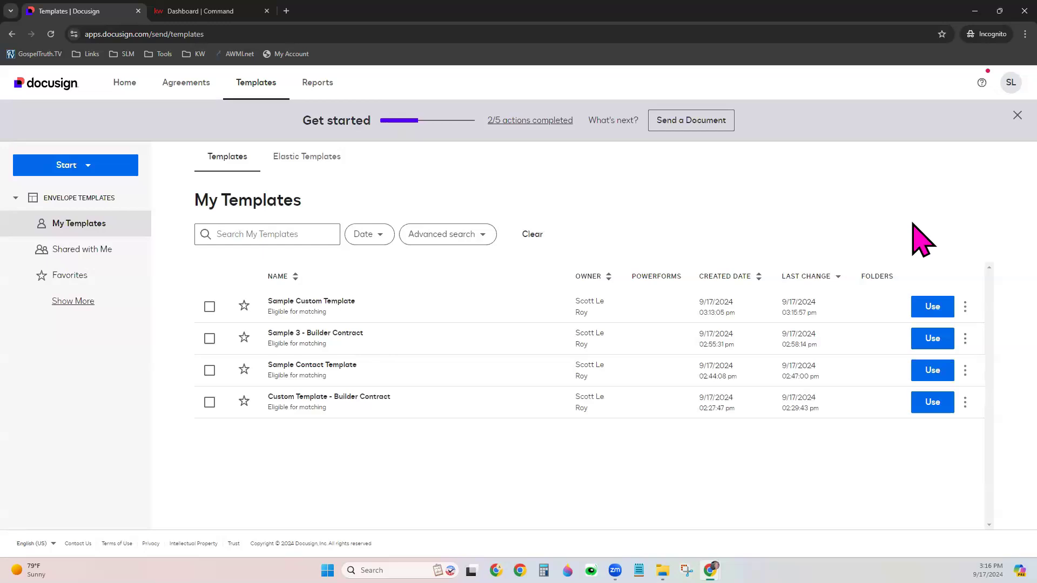
{"action": "left_click", "coordinate": [1005, 88]}
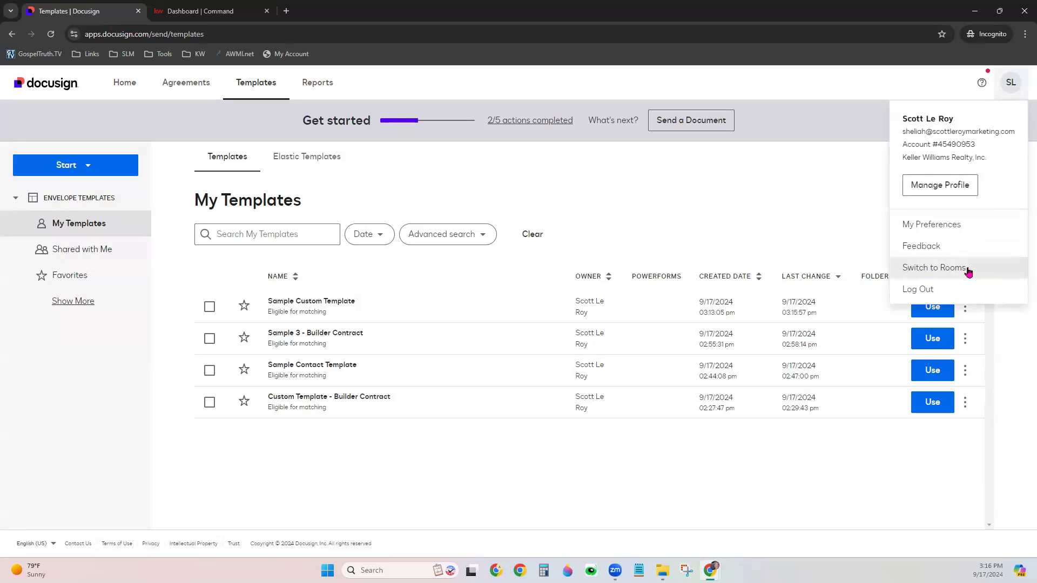
{"action": "left_click", "coordinate": [911, 269]}
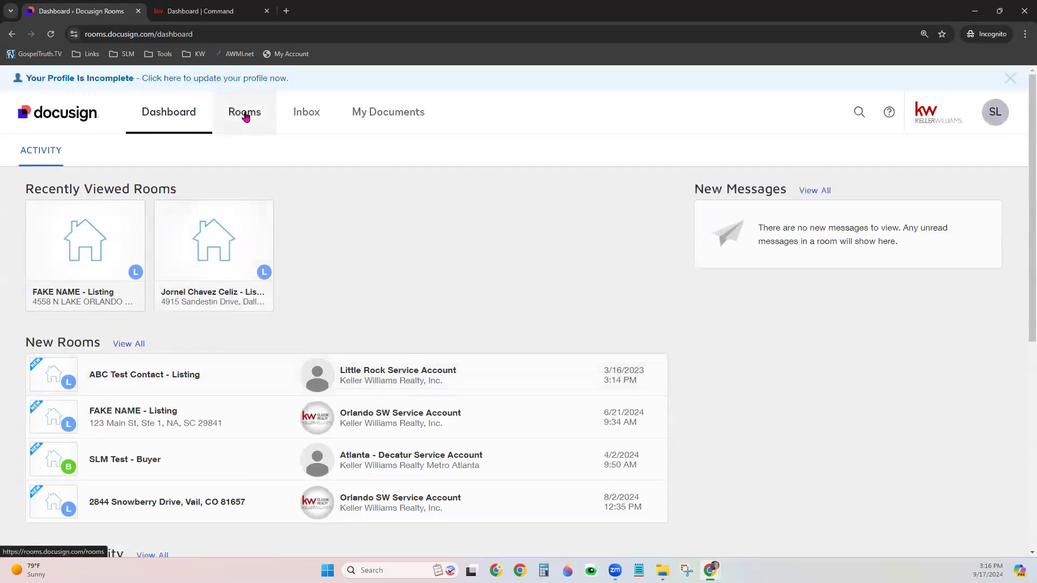
Open the FAKE NAME - Listing room's Envelopes tab and start a new envelope
{"action": "left_click", "coordinate": [245, 115]}
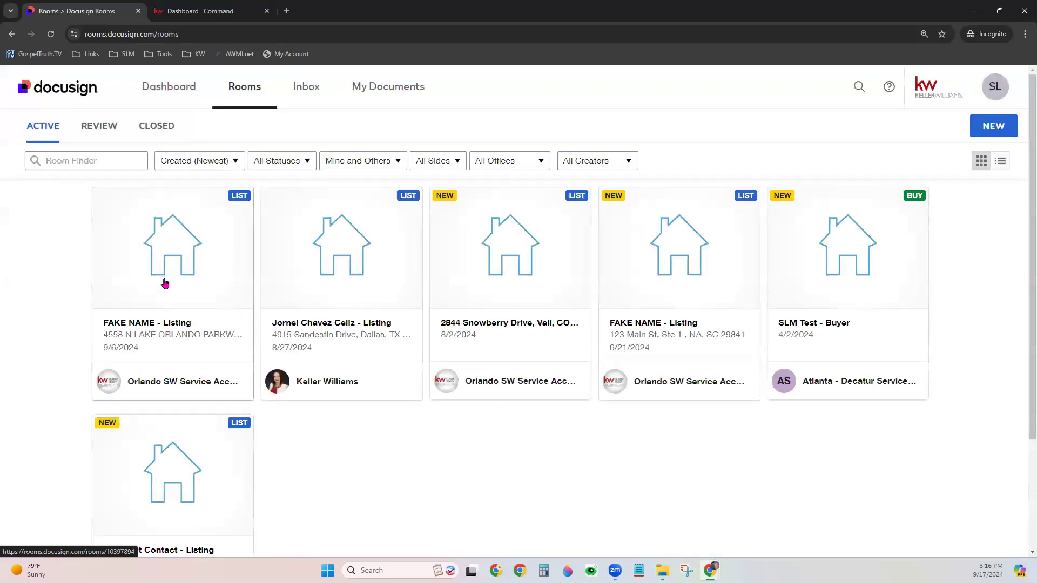
{"action": "left_click", "coordinate": [165, 284]}
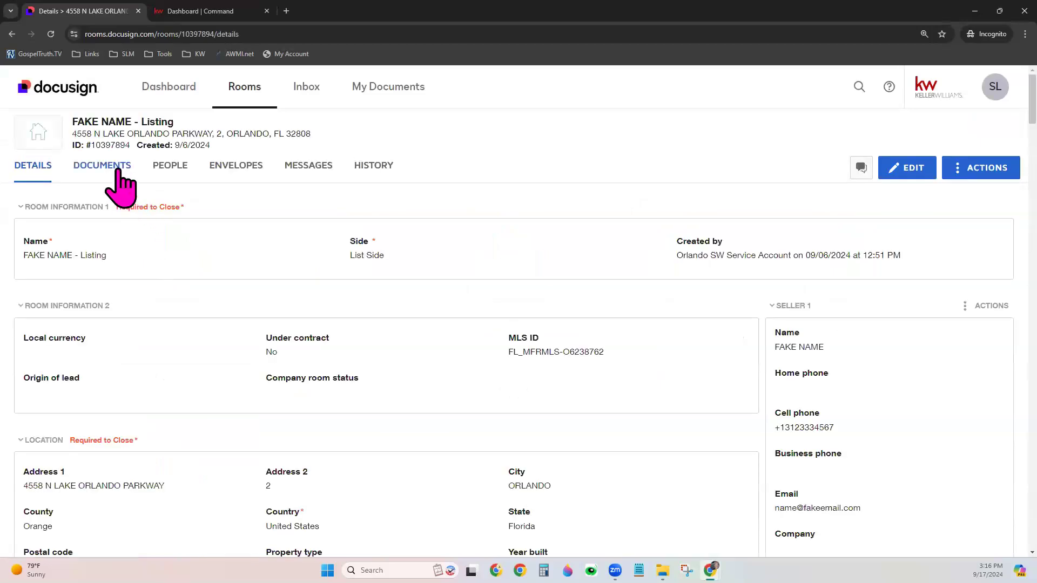
{"action": "left_click", "coordinate": [106, 168]}
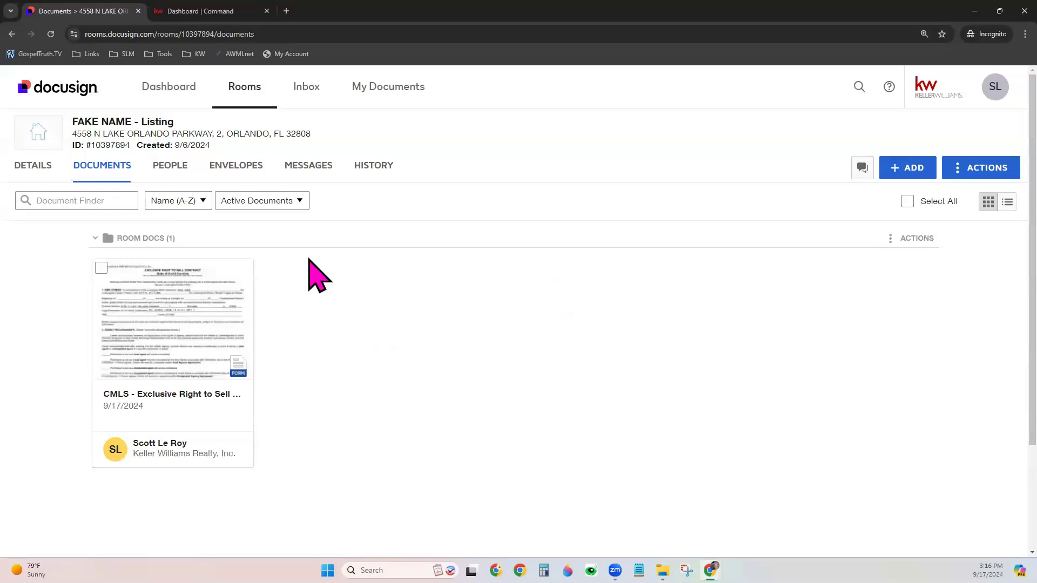
{"action": "left_click", "coordinate": [238, 169]}
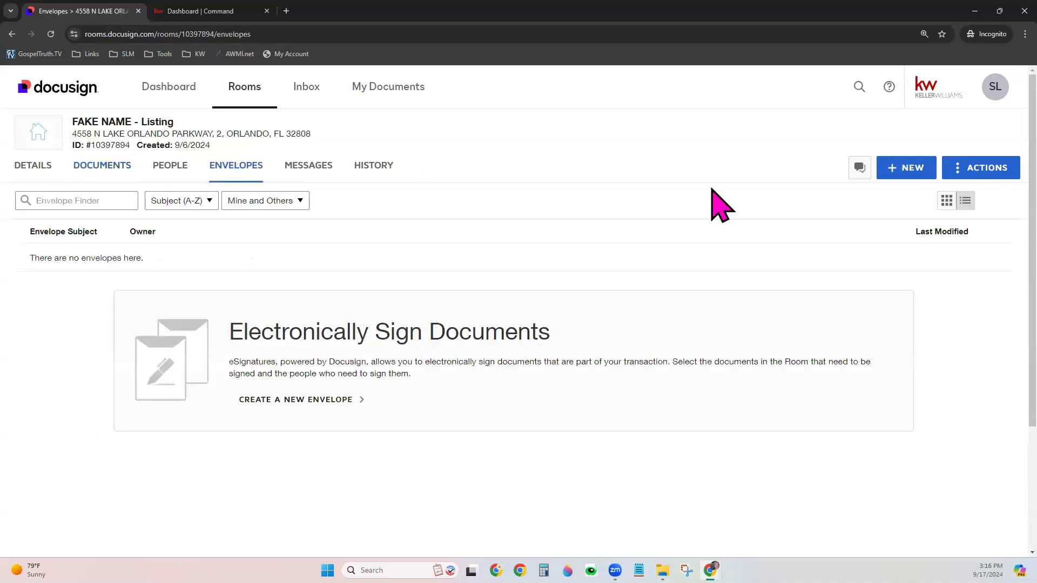
{"action": "left_click", "coordinate": [890, 171]}
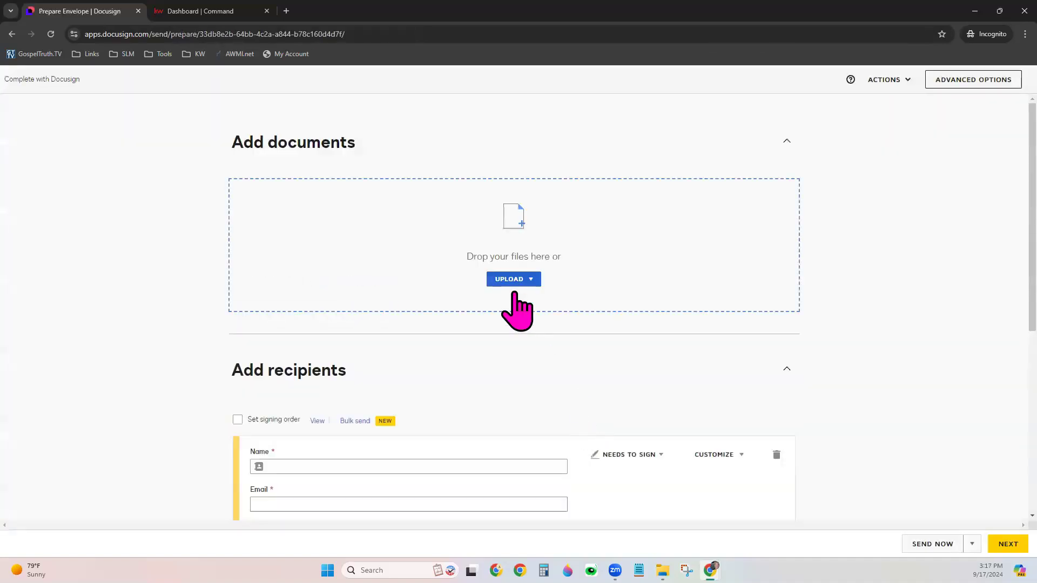
Add Sample Custom Template from saved templates to the envelope, leaving Sample 3 - Builder Contract unselected
{"action": "left_click", "coordinate": [521, 280]}
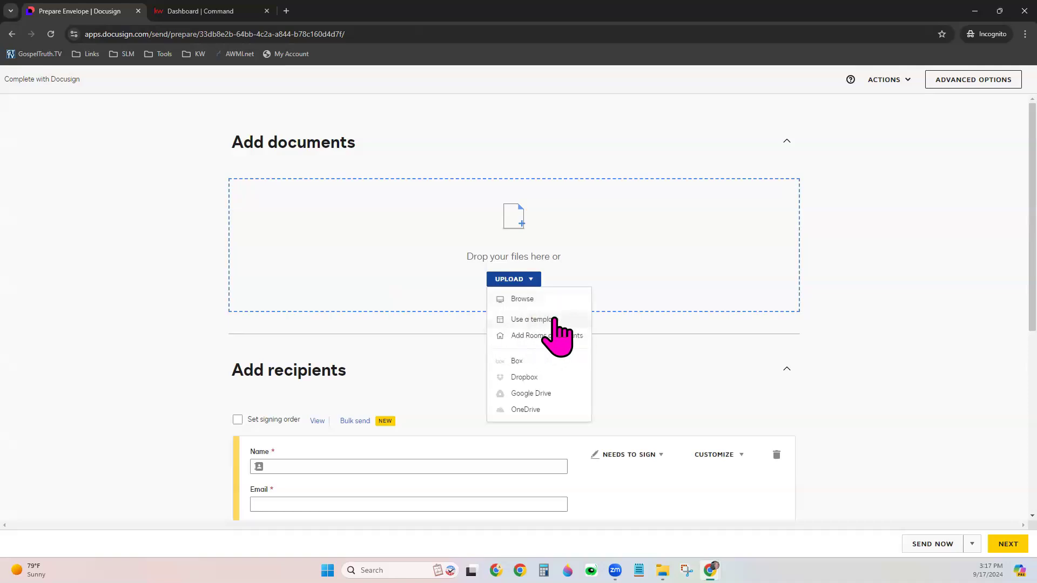
{"action": "left_click", "coordinate": [534, 319]}
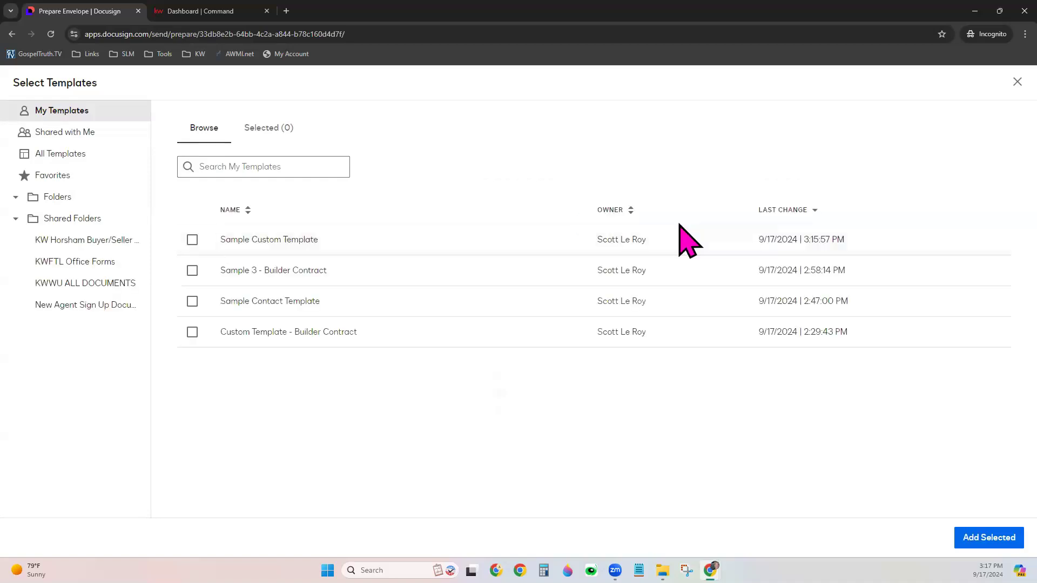
{"action": "left_click", "coordinate": [192, 270]}
{"action": "left_click", "coordinate": [192, 239]}
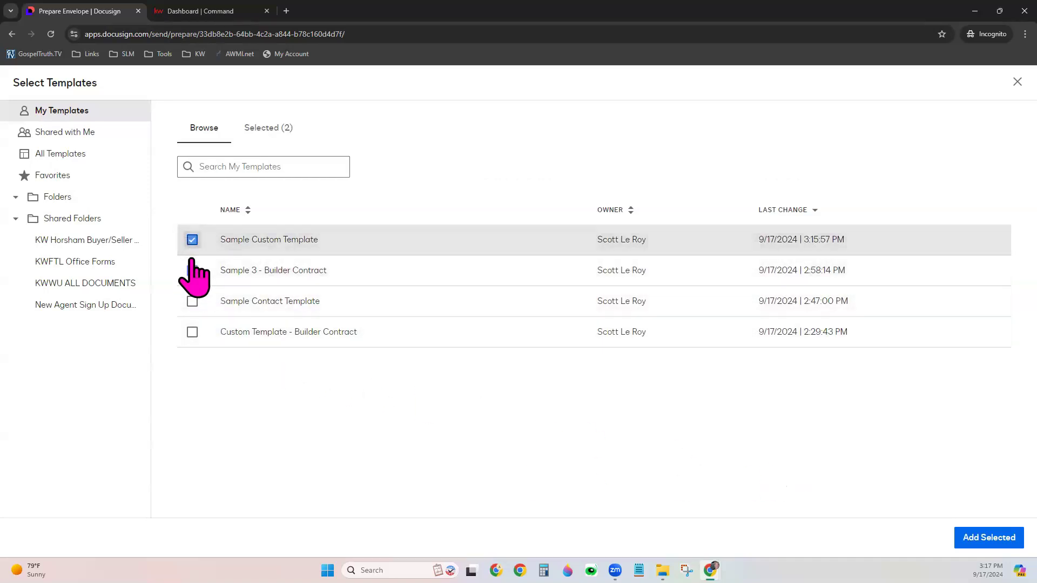
{"action": "left_click", "coordinate": [192, 270]}
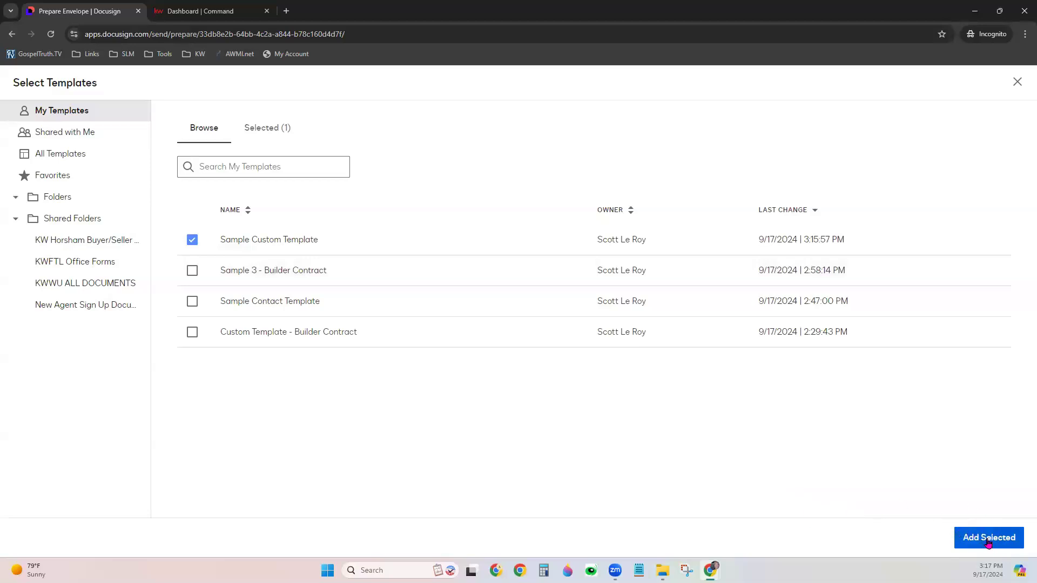
{"action": "left_click", "coordinate": [1006, 540]}
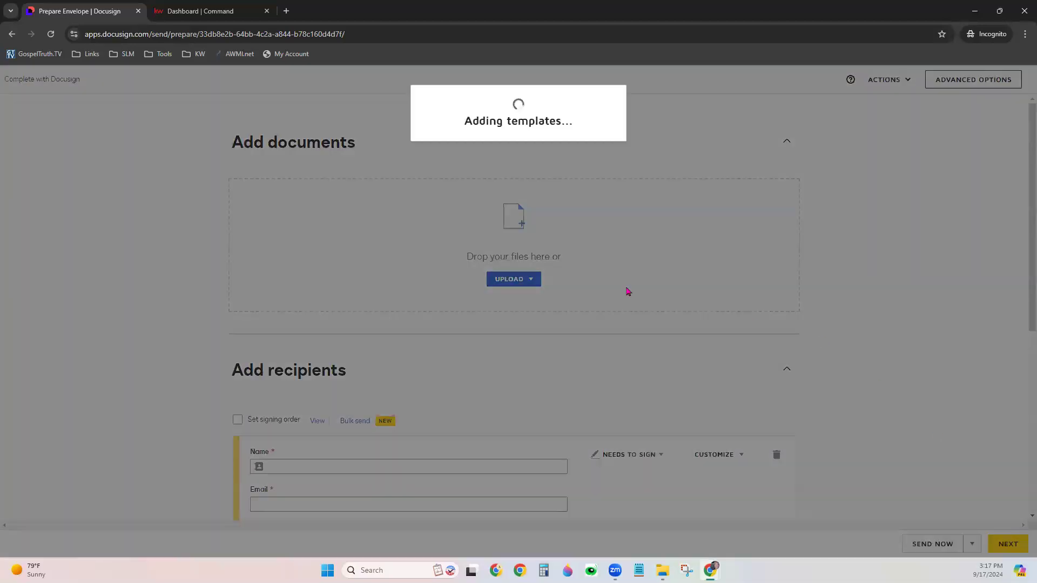
Fill the Buyer Agent recipient's name from the suggested contact
{"action": "mouse_move", "coordinate": [281, 259]}
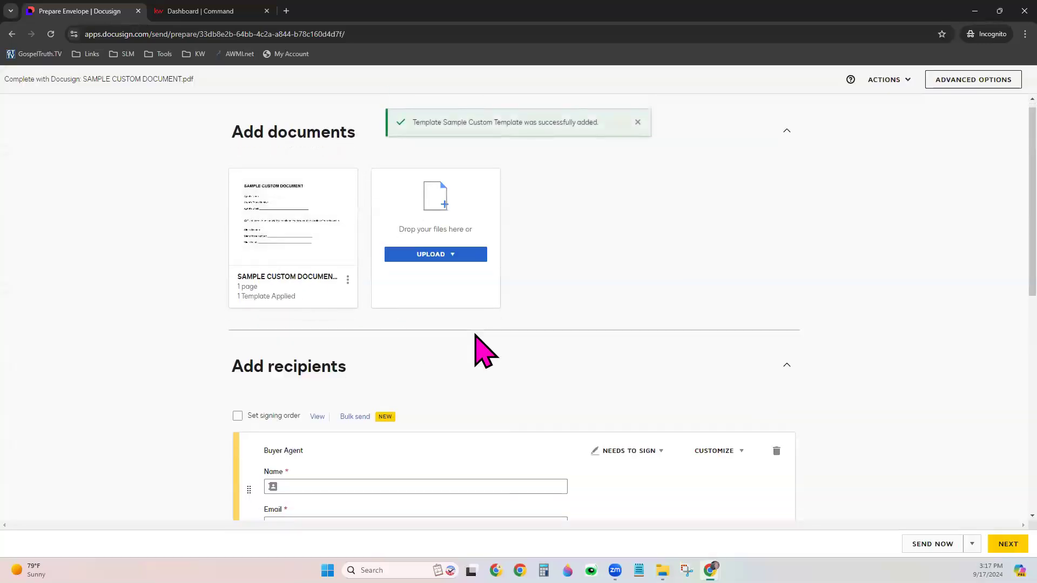
{"action": "scroll", "coordinate": [475, 348], "scroll_direction": "down", "scroll_amount": 3}
{"action": "left_click", "coordinate": [349, 335]}
{"action": "left_click", "coordinate": [346, 354]}
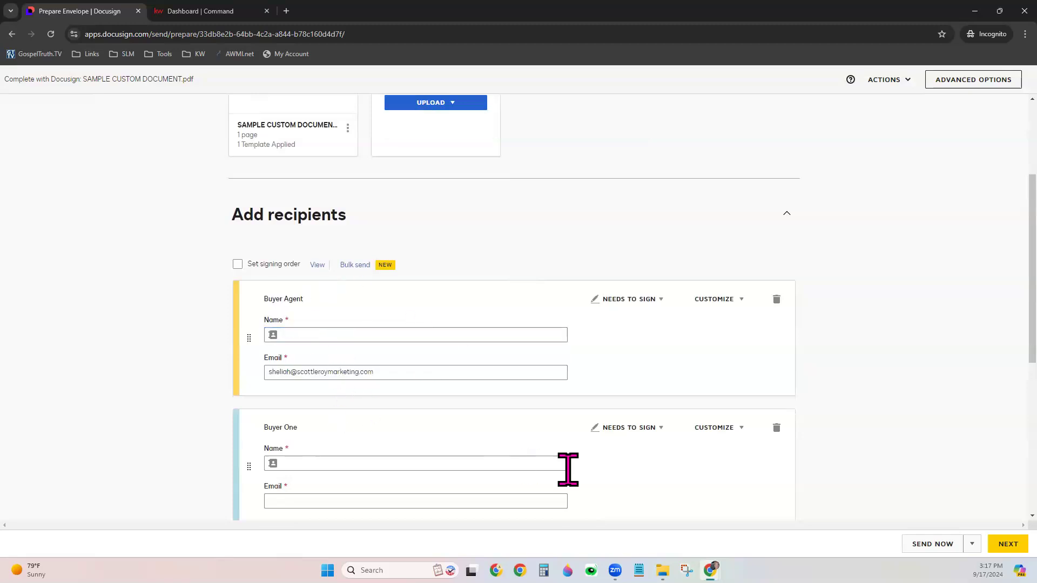
Delete the Buyer One recipient and re-fill the Buyer Agent's name from the suggestion
{"action": "scroll", "coordinate": [750, 411], "scroll_direction": "down", "scroll_amount": 2}
{"action": "left_click", "coordinate": [776, 323]}
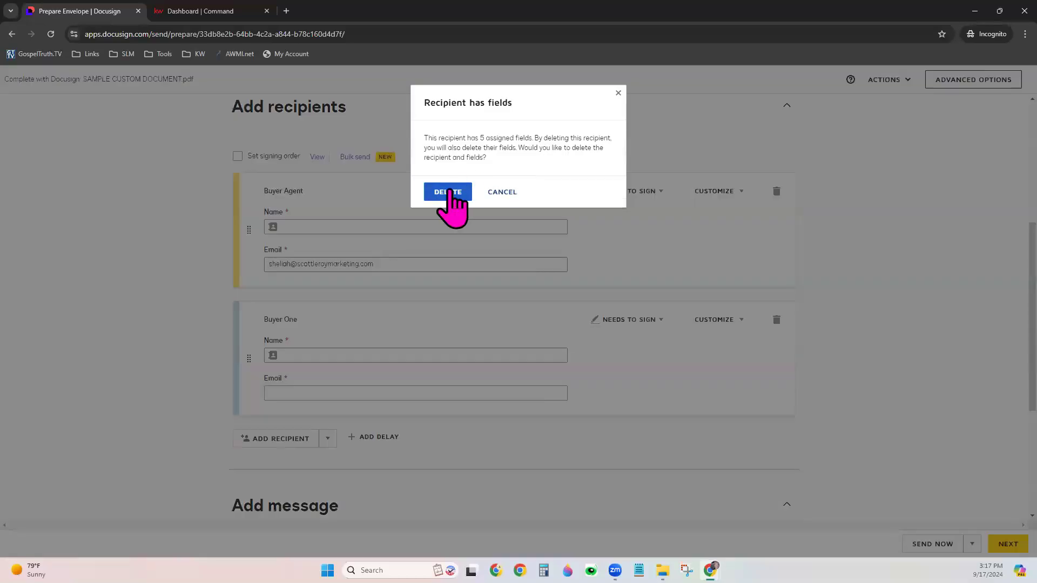
{"action": "left_click", "coordinate": [451, 201]}
{"action": "left_click", "coordinate": [351, 221]}
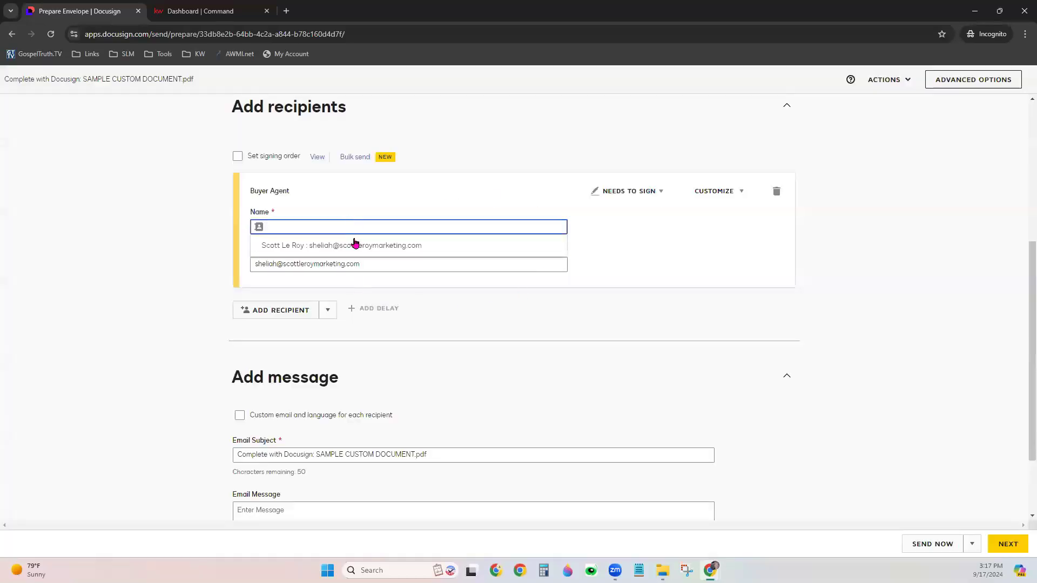
{"action": "left_click", "coordinate": [354, 244]}
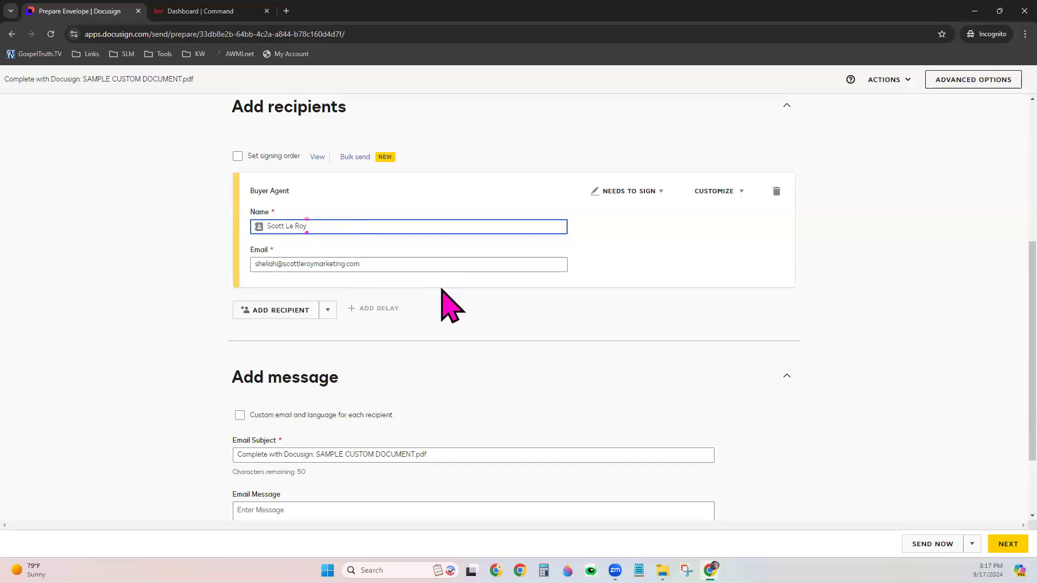
{"action": "left_click", "coordinate": [619, 258]}
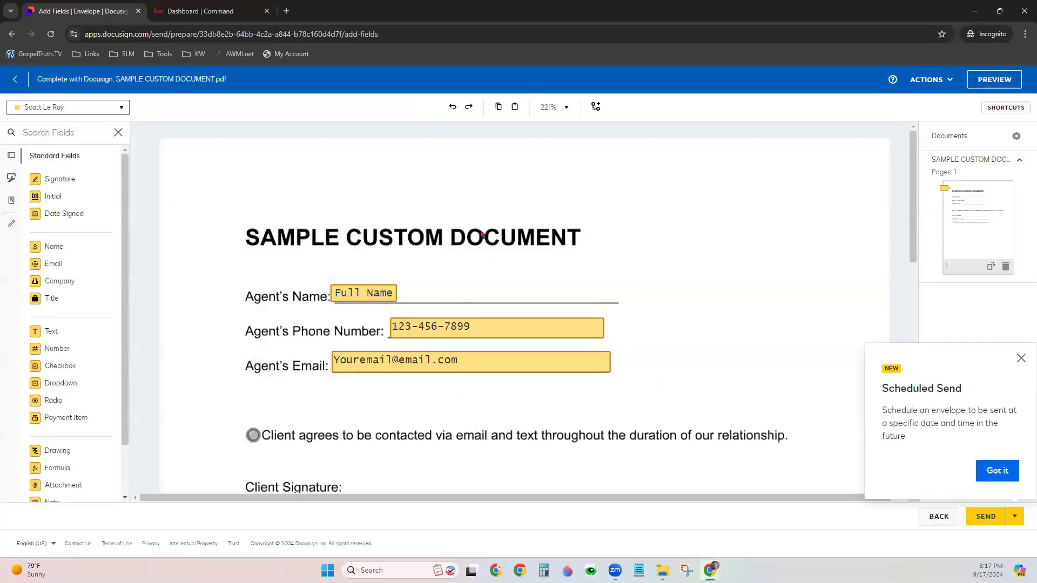
Dismiss the Scheduled Send popup, review the agent's pre-filled fields, and keep the agent as recipient
{"action": "left_click", "coordinate": [1021, 358]}
{"action": "scroll", "coordinate": [523, 398], "scroll_direction": "down", "scroll_amount": 3}
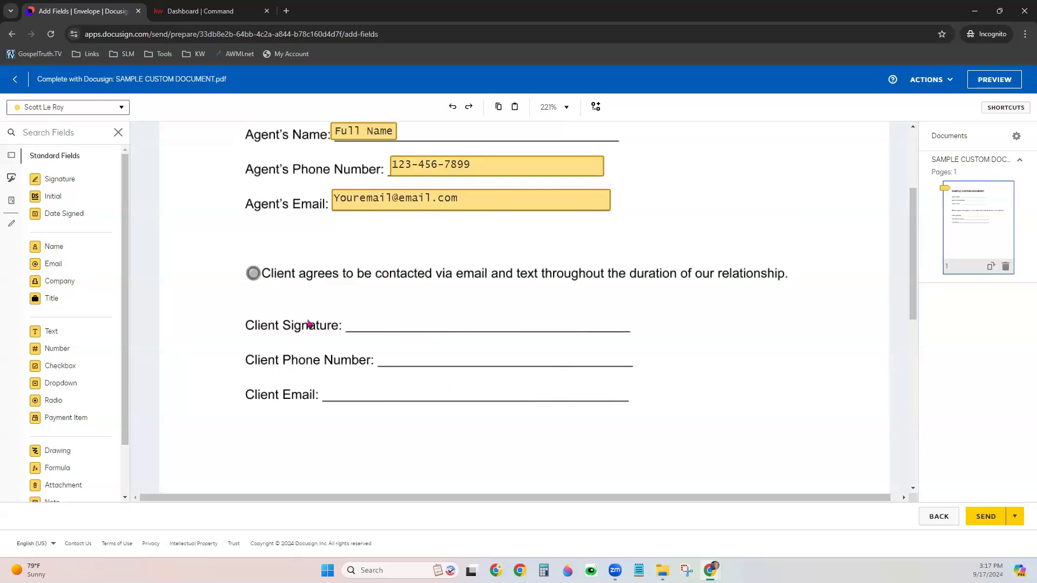
{"action": "scroll", "coordinate": [398, 385], "scroll_direction": "up", "scroll_amount": 3}
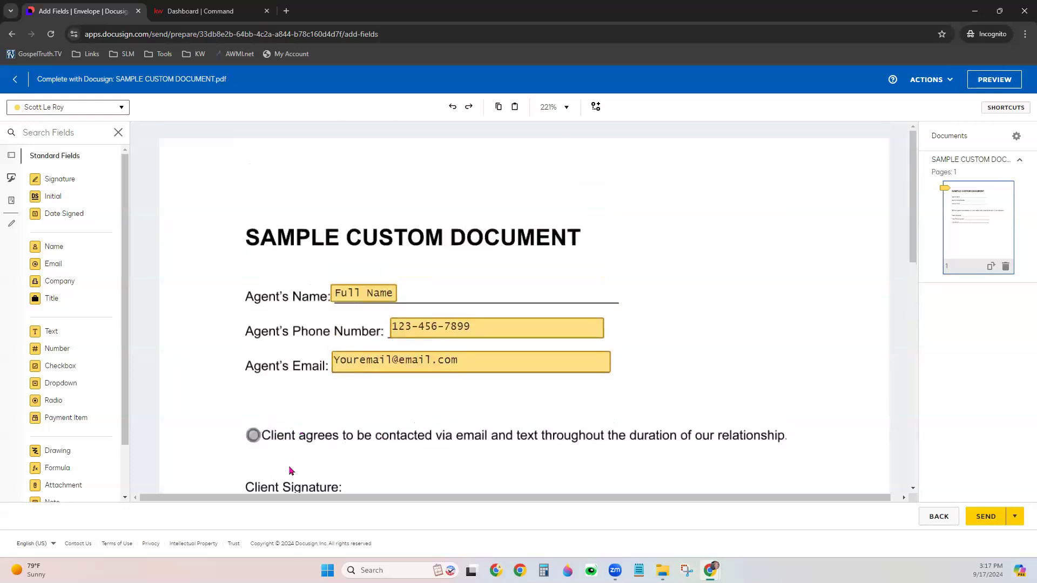
{"action": "scroll", "coordinate": [291, 471], "scroll_direction": "down", "scroll_amount": 2}
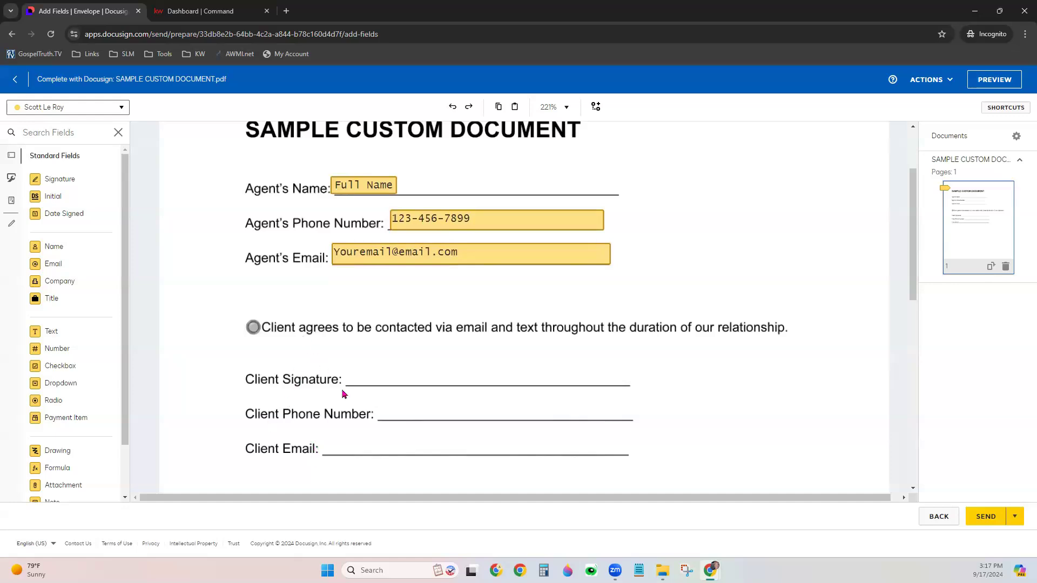
{"action": "scroll", "coordinate": [385, 384], "scroll_direction": "up", "scroll_amount": 2}
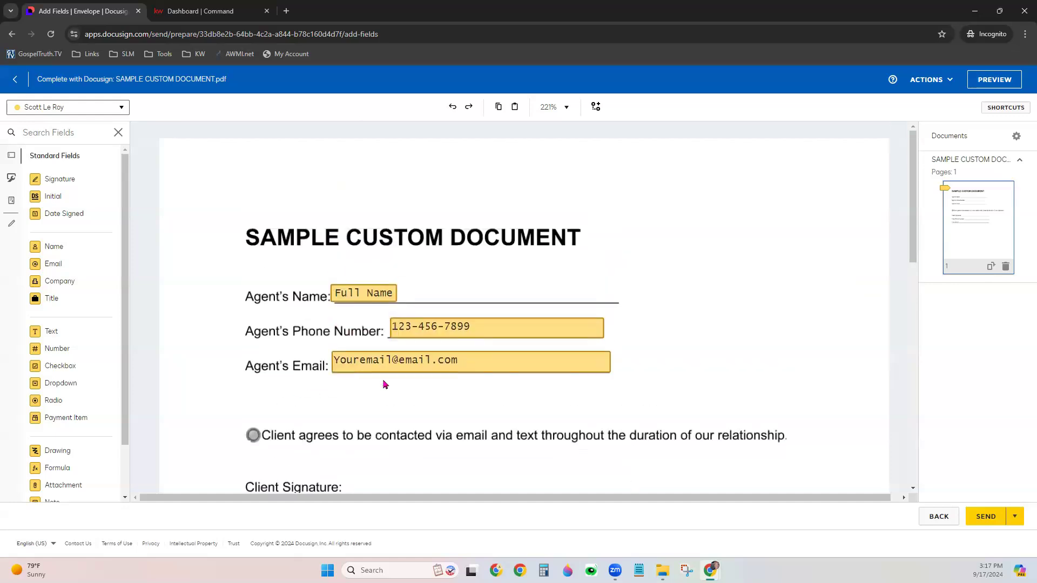
{"action": "left_click", "coordinate": [53, 111]}
{"action": "left_click", "coordinate": [54, 129]}
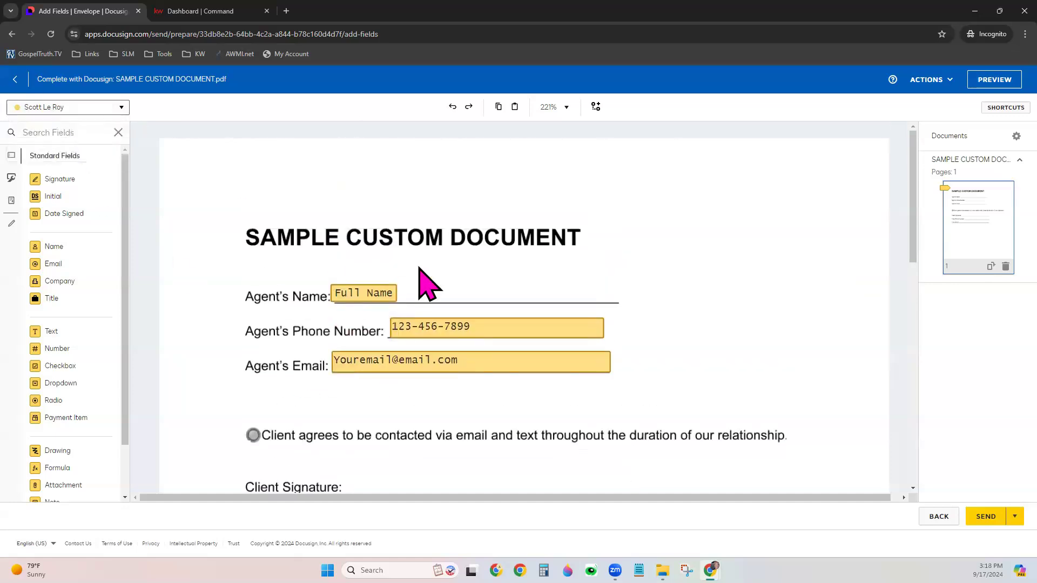